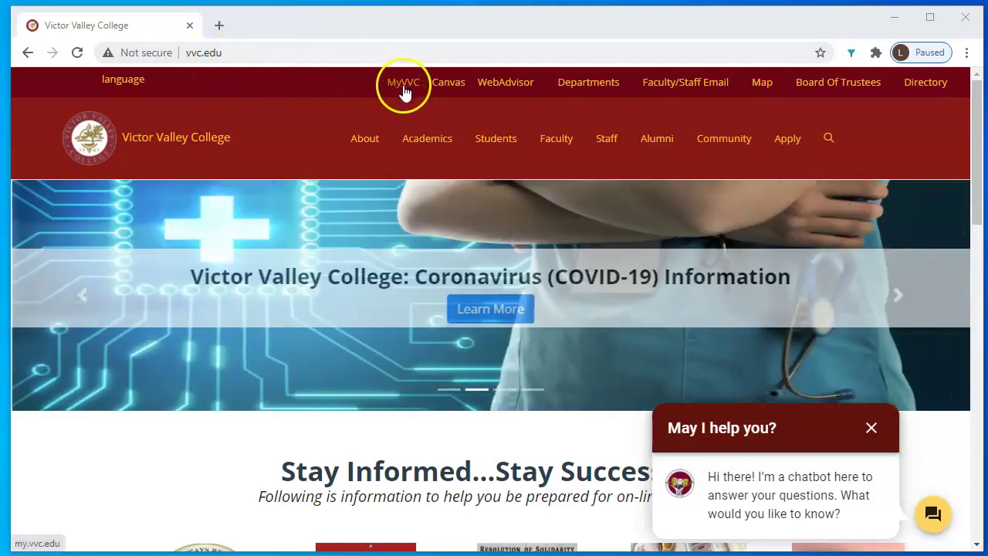
Step: Open the MyVVC portal from the college website and sign in with the student's username and password
{"action": "left_click", "coordinate": [403, 91]}
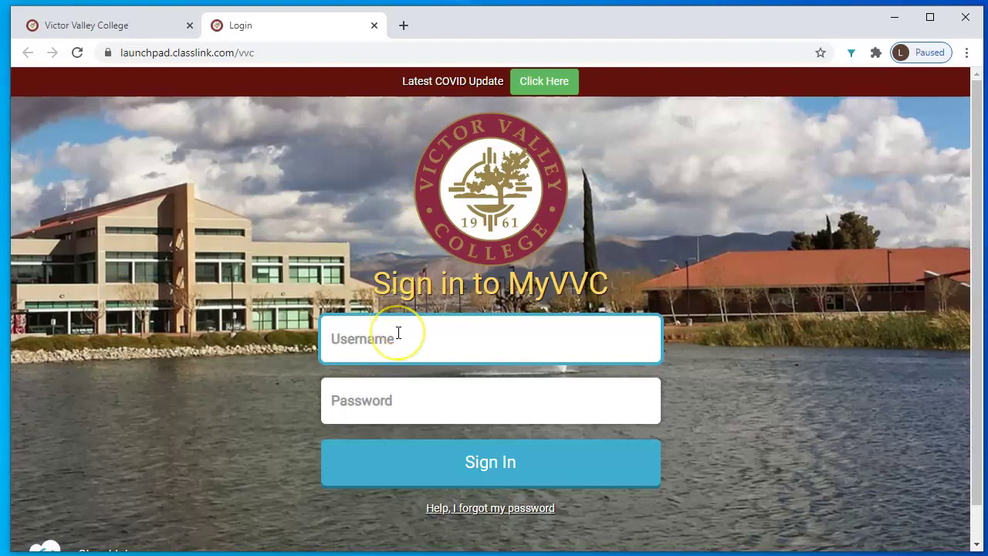
{"action": "left_click", "coordinate": [397, 328]}
{"action": "left_click", "coordinate": [389, 384]}
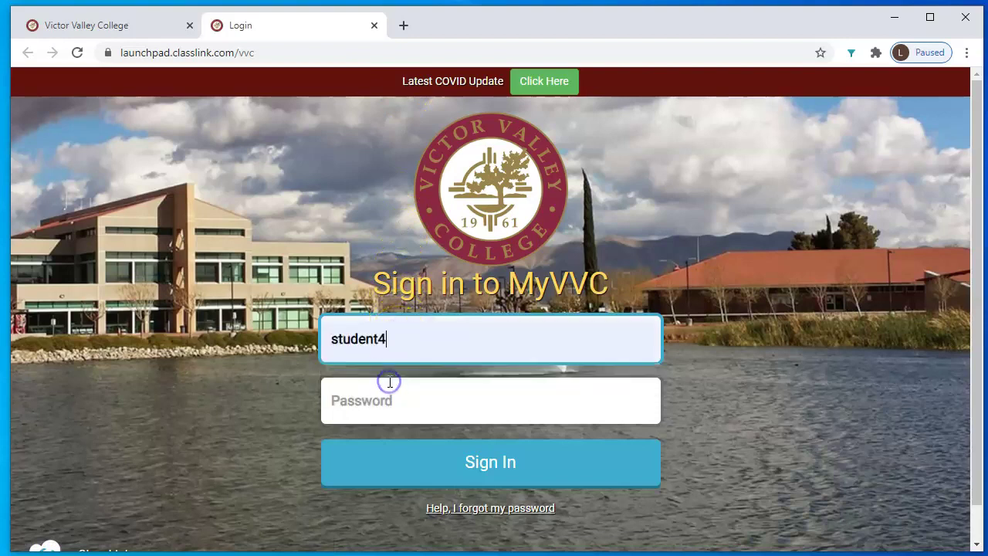
{"action": "left_click", "coordinate": [390, 391]}
{"action": "type", "text": "***"}
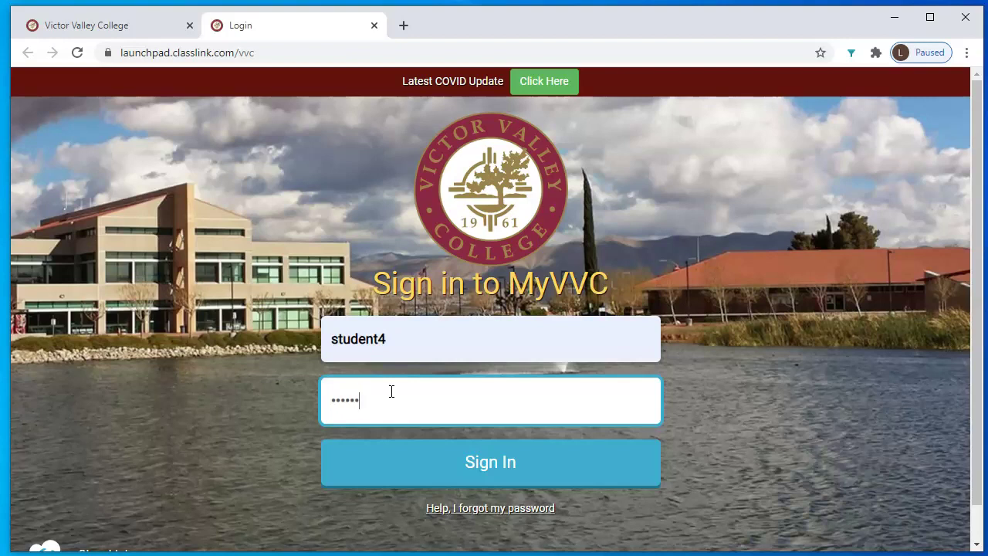
{"action": "key", "text": "Return"}
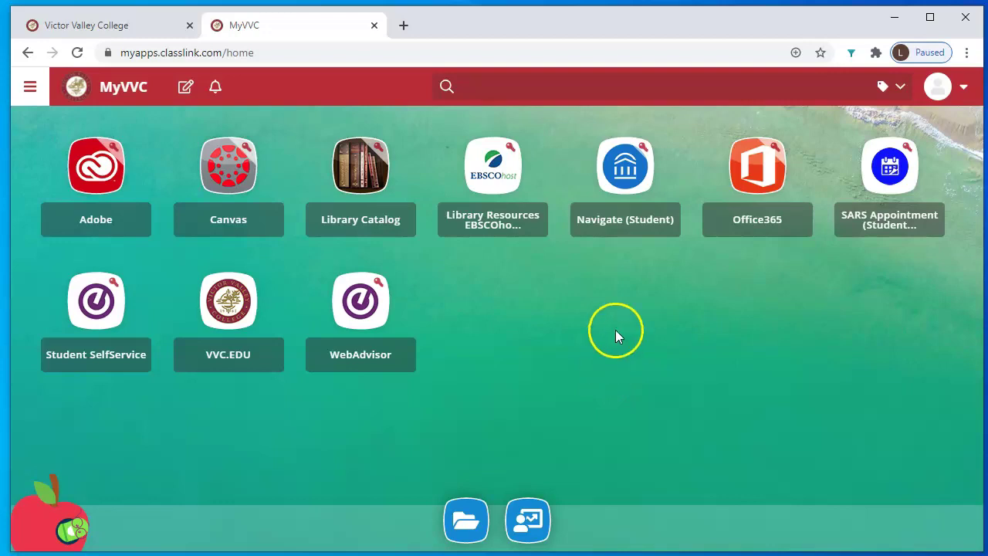
Step: Open WebAdvisor from the MyVVC portal, log in and display the menu for current students
{"action": "left_click", "coordinate": [620, 210]}
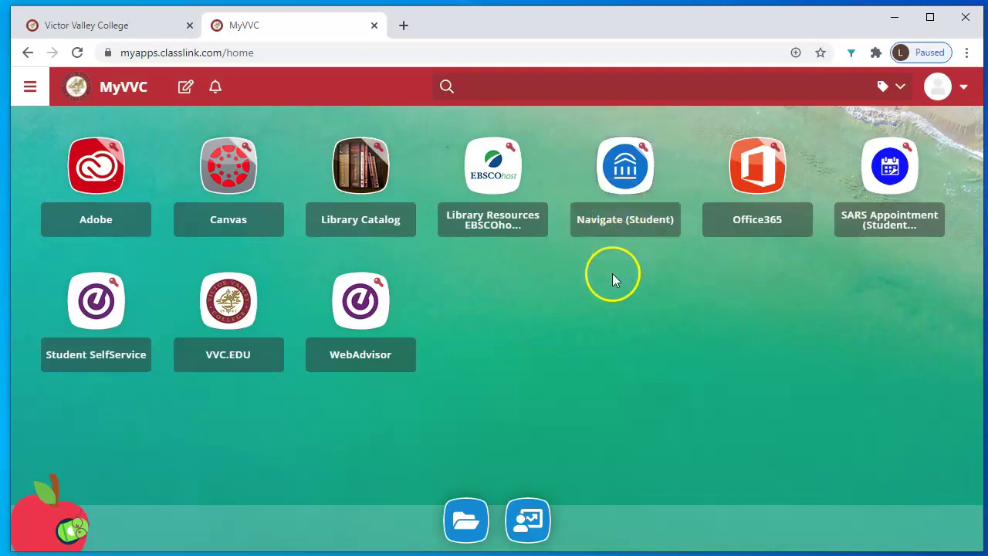
{"action": "left_click", "coordinate": [359, 320]}
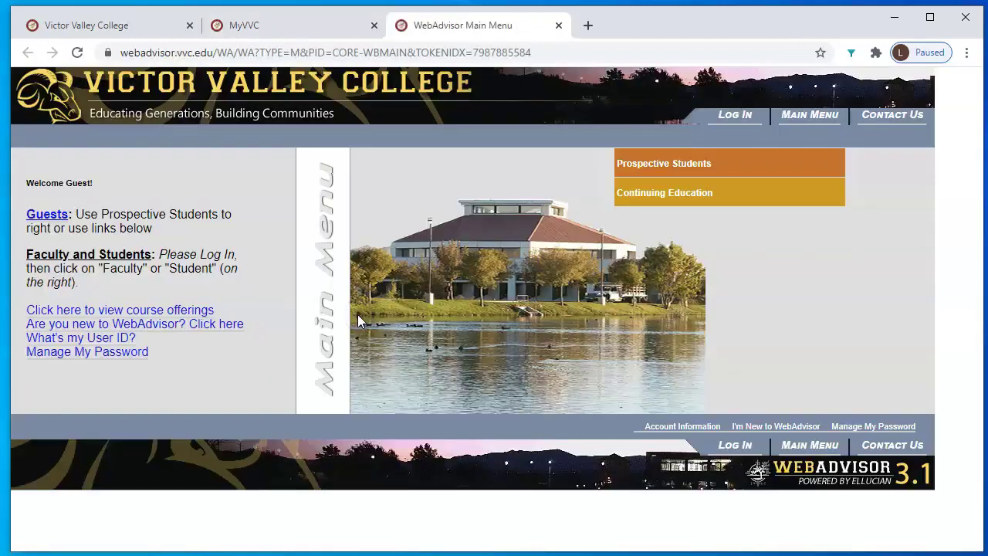
{"action": "left_click", "coordinate": [743, 116]}
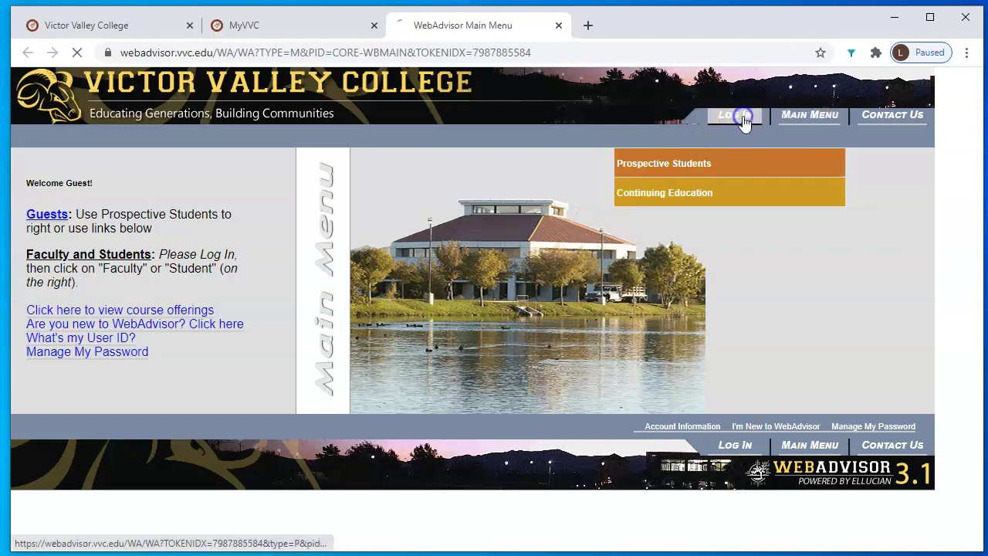
{"action": "left_click", "coordinate": [749, 169]}
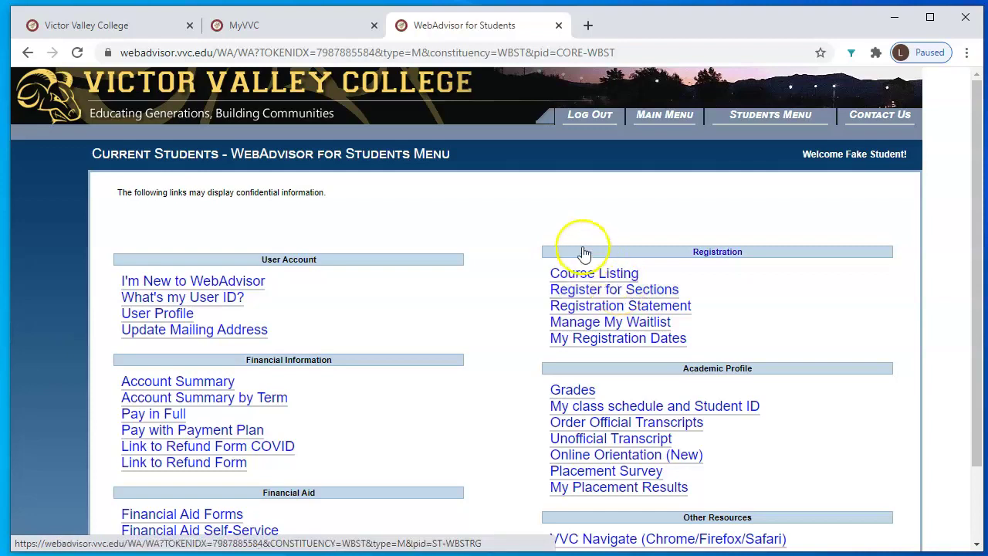
Step: Return to the MyVVC portal, launch Navigate (Student) and open its Planner
{"action": "left_click", "coordinate": [297, 25]}
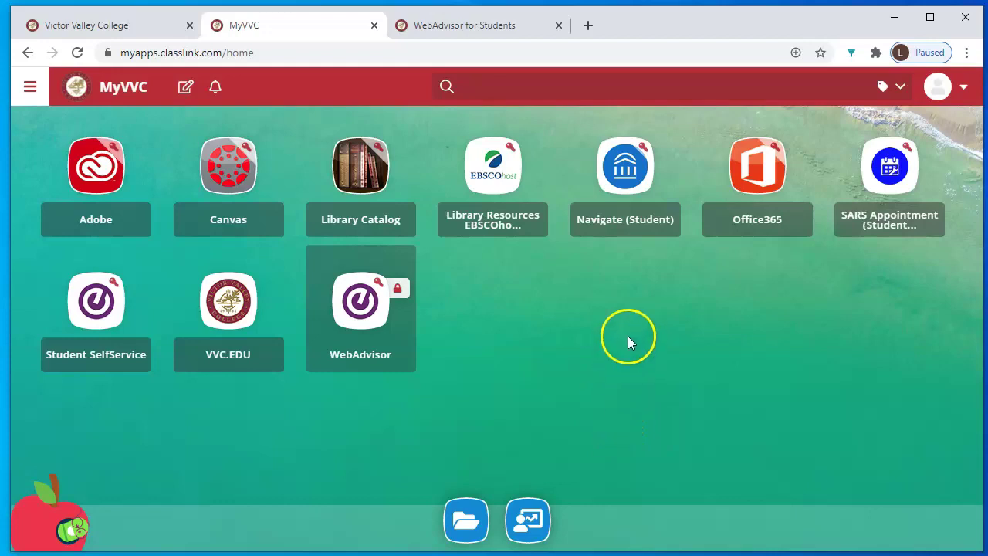
{"action": "left_click", "coordinate": [635, 189]}
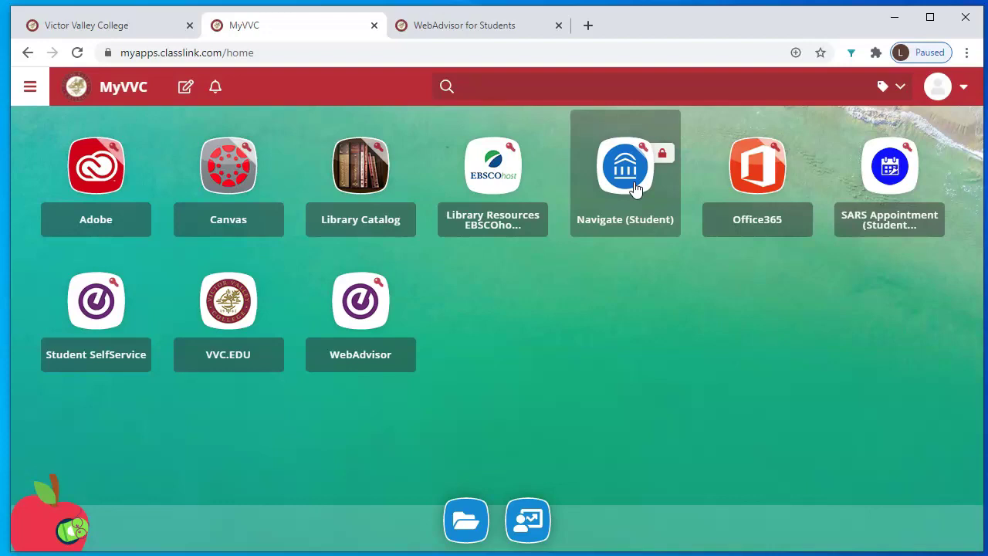
{"action": "left_click", "coordinate": [632, 179]}
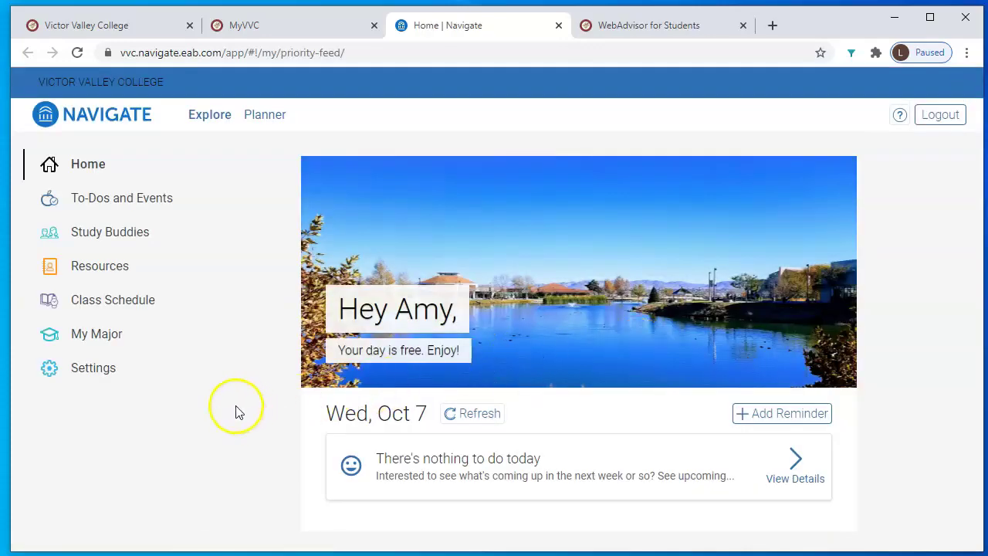
{"action": "left_click", "coordinate": [271, 122]}
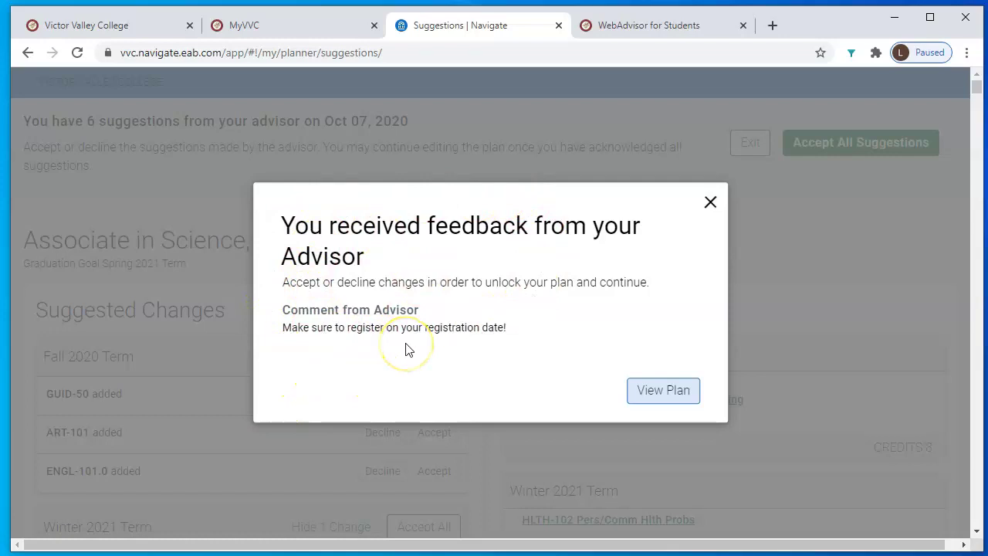
Step: Review the advisor's suggested course changes for the plan, accept all of them and go to the updated plan
{"action": "left_click", "coordinate": [661, 392]}
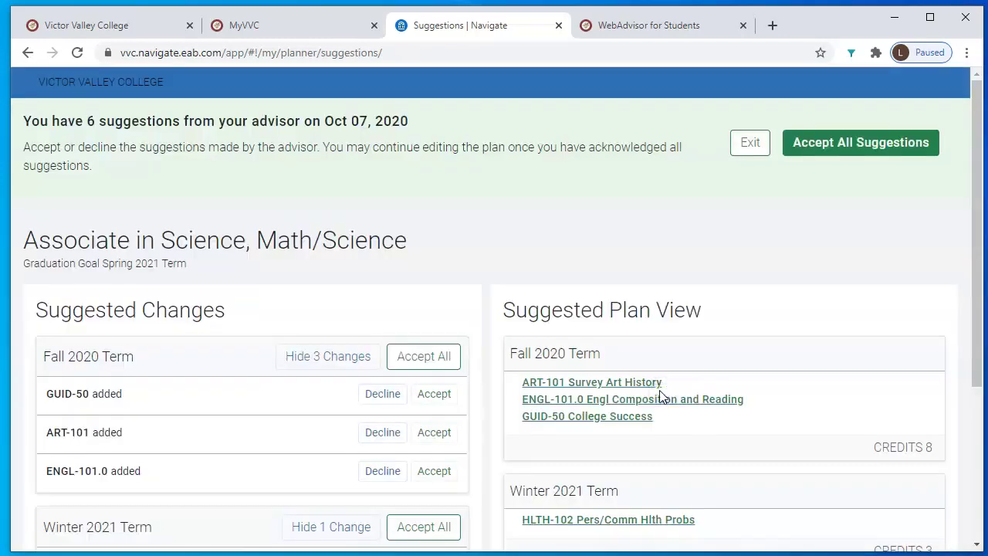
{"action": "scroll", "coordinate": [210, 386], "scroll_direction": "down", "scroll_amount": 2}
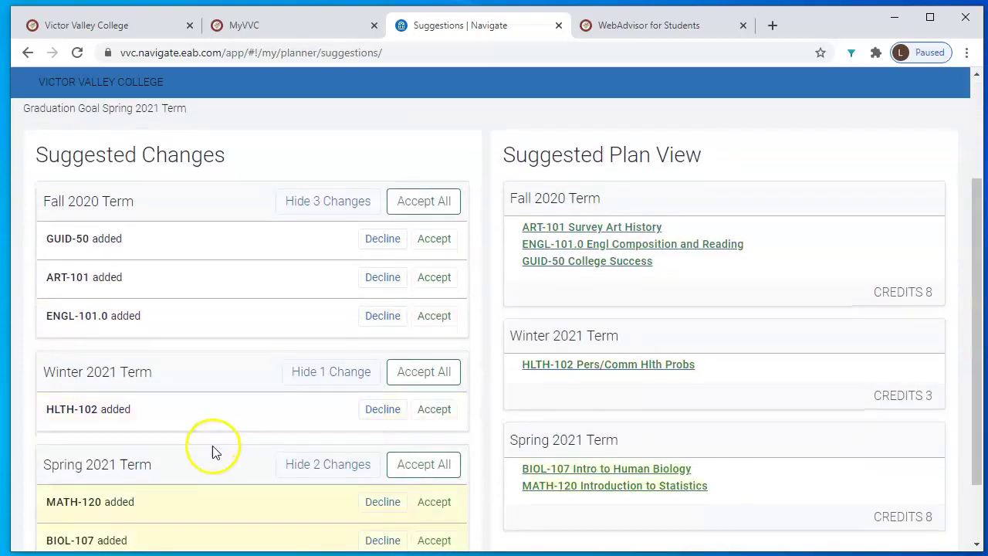
{"action": "scroll", "coordinate": [214, 463], "scroll_direction": "down", "scroll_amount": 1}
{"action": "scroll", "coordinate": [221, 459], "scroll_direction": "up", "scroll_amount": 3}
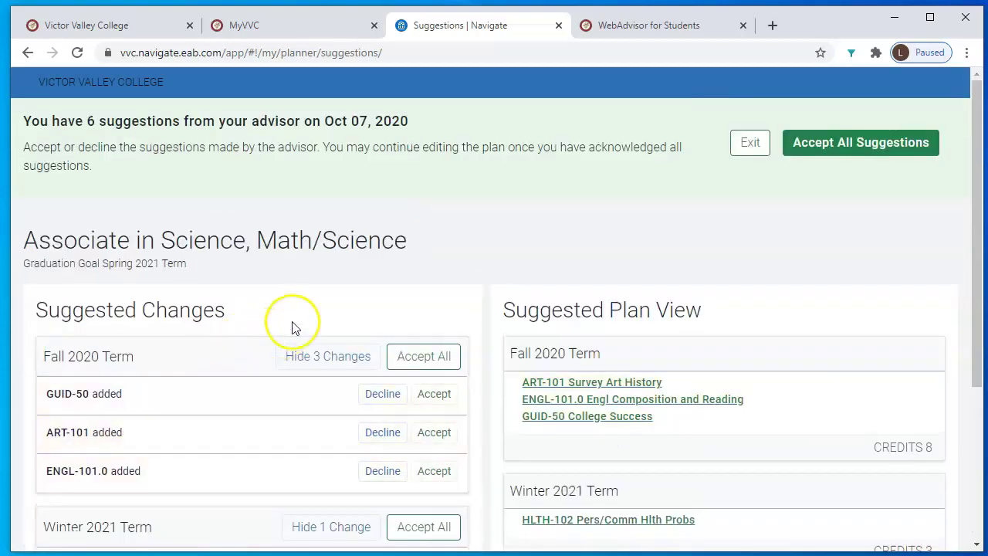
{"action": "left_click", "coordinate": [830, 152]}
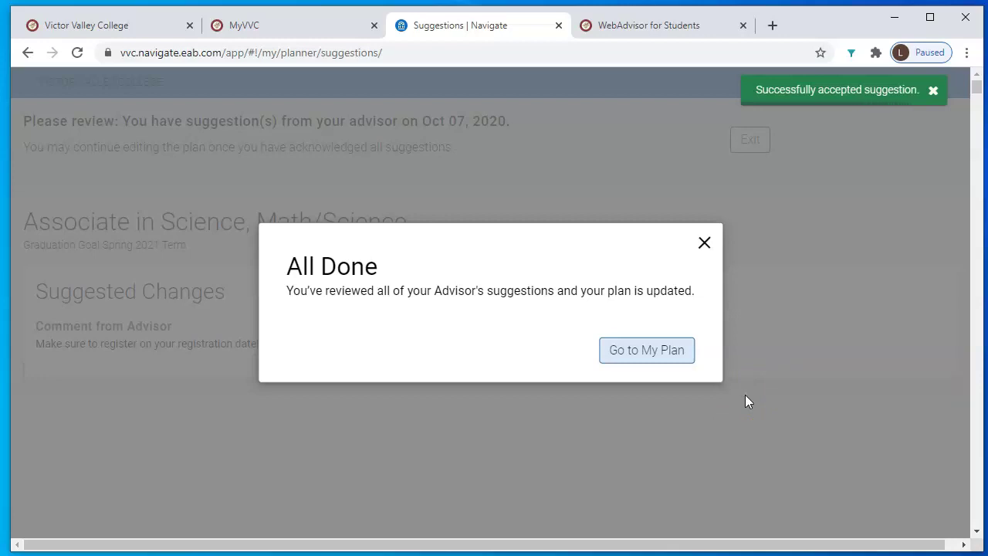
{"action": "left_click", "coordinate": [662, 350]}
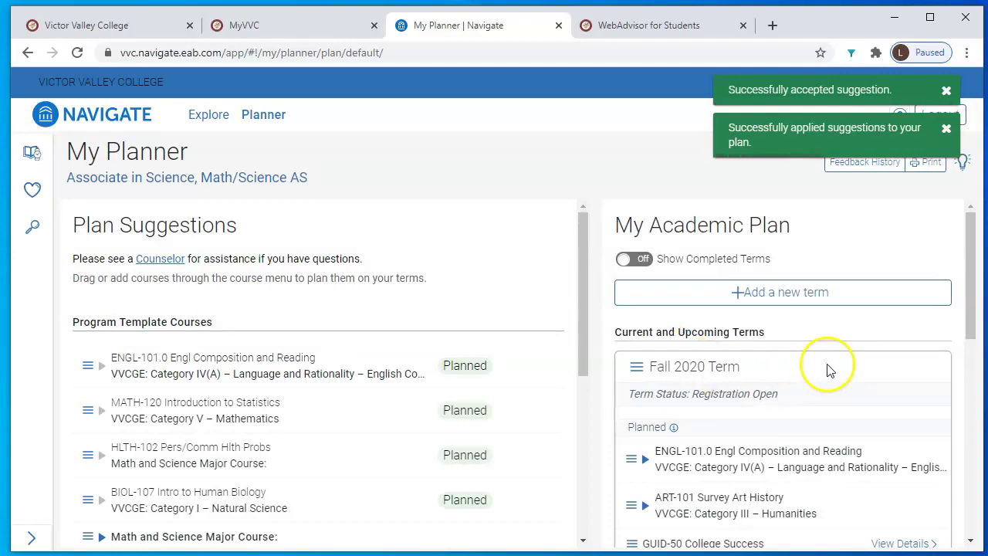
Step: Review the planned courses for the Fall 2020, Winter 2021 and Spring 2021 terms in the academic plan
{"action": "scroll", "coordinate": [828, 373], "scroll_direction": "down", "scroll_amount": 1}
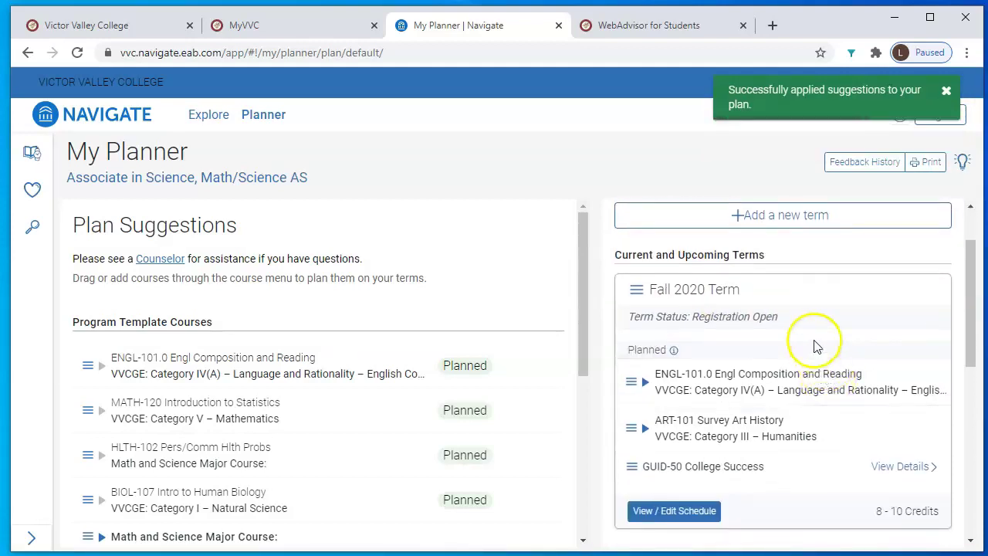
{"action": "scroll", "coordinate": [814, 339], "scroll_direction": "up", "scroll_amount": 1}
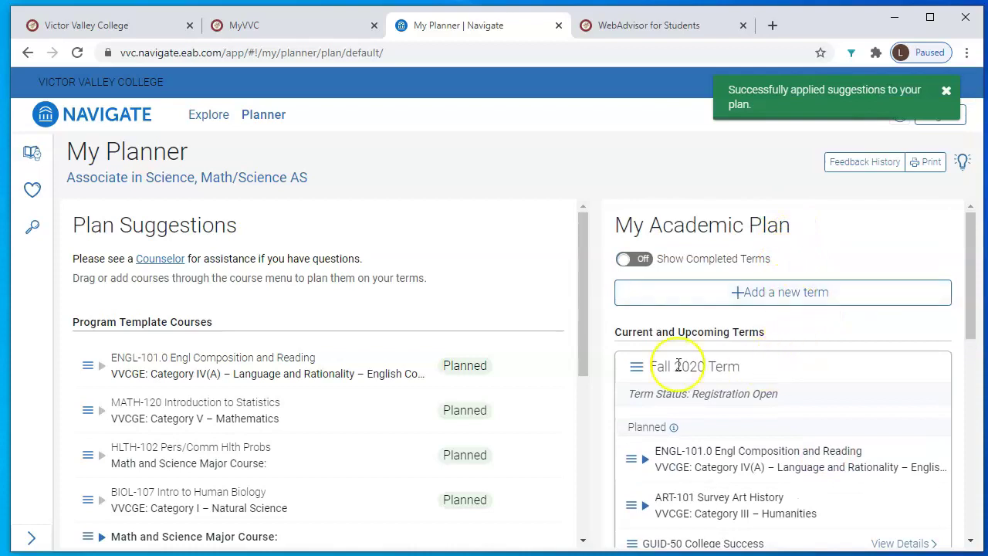
{"action": "scroll", "coordinate": [757, 377], "scroll_direction": "down", "scroll_amount": 1}
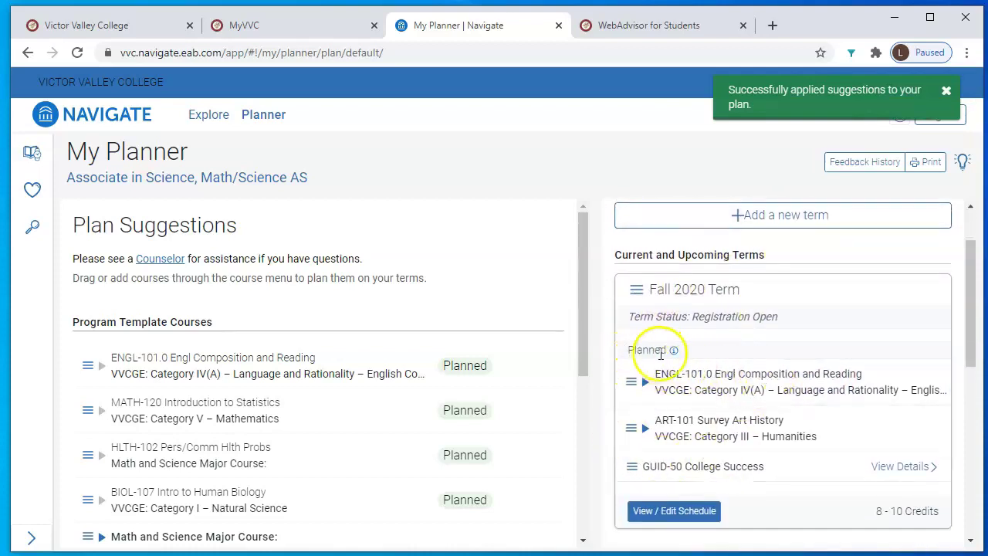
{"action": "scroll", "coordinate": [857, 375], "scroll_direction": "down", "scroll_amount": 2}
{"action": "scroll", "coordinate": [857, 375], "scroll_direction": "down", "scroll_amount": 4}
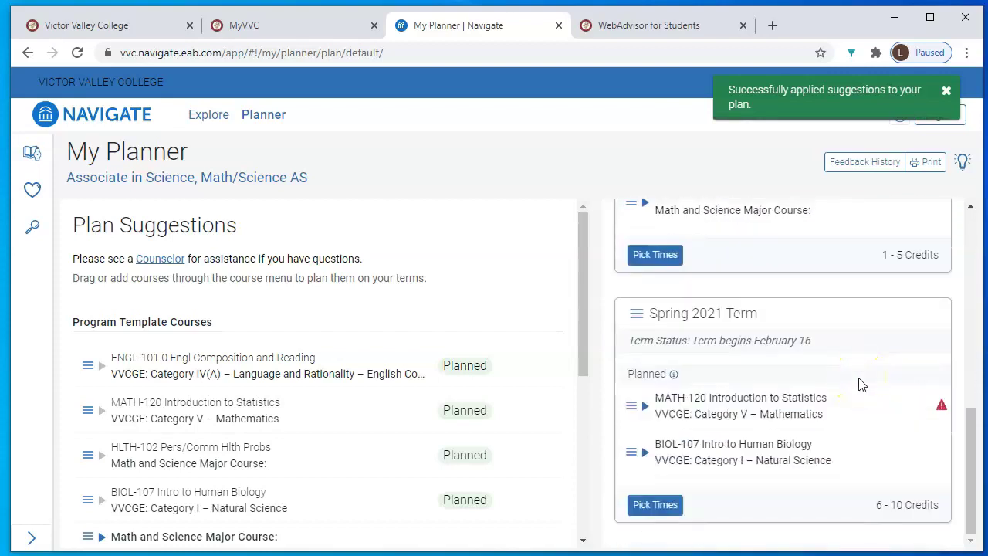
{"action": "scroll", "coordinate": [862, 385], "scroll_direction": "up", "scroll_amount": 2}
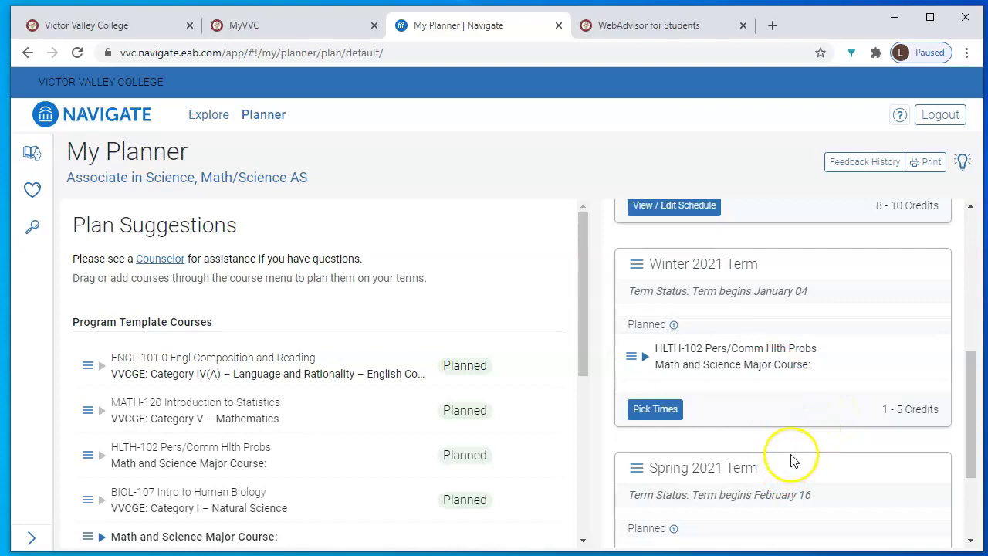
{"action": "scroll", "coordinate": [792, 461], "scroll_direction": "up", "scroll_amount": 2}
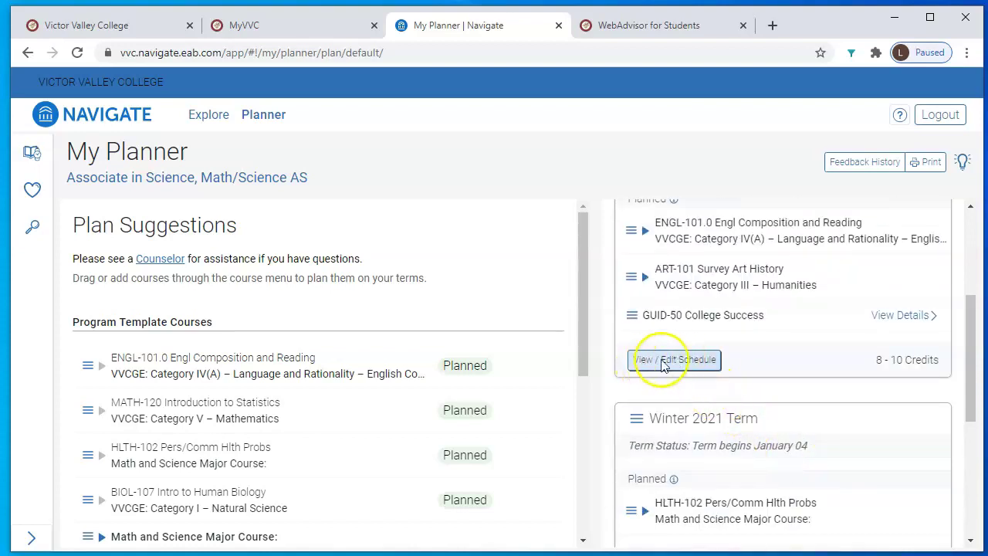
{"action": "scroll", "coordinate": [850, 386], "scroll_direction": "up", "scroll_amount": 2}
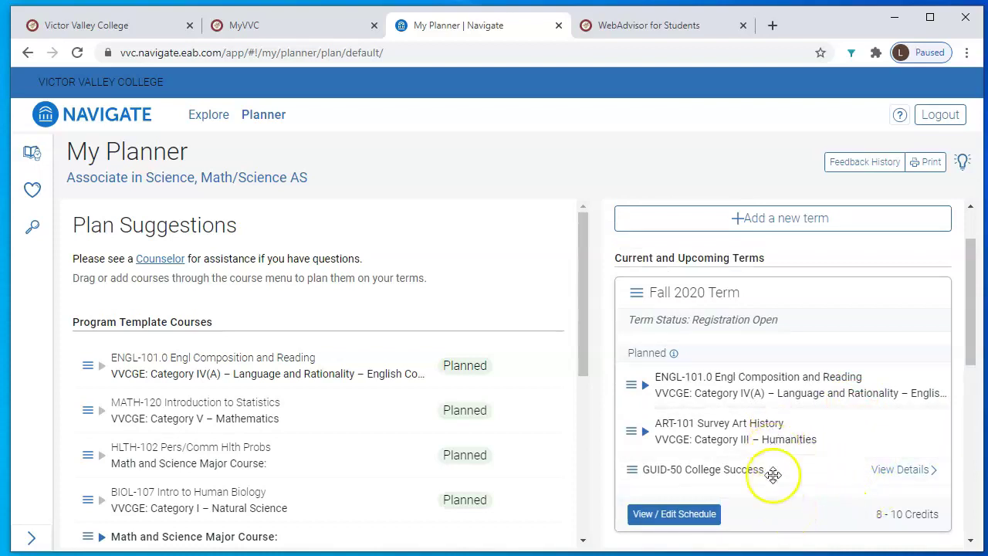
Step: Open the Fall 2020 term's schedule for editing and look over its timeline and weekly calendar
{"action": "left_click", "coordinate": [669, 516]}
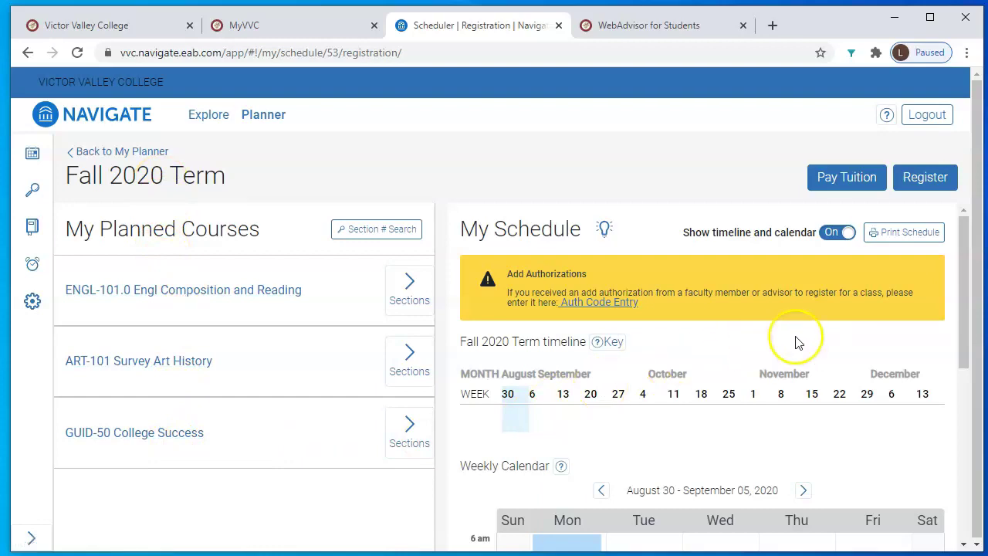
{"action": "scroll", "coordinate": [799, 344], "scroll_direction": "down", "scroll_amount": 6}
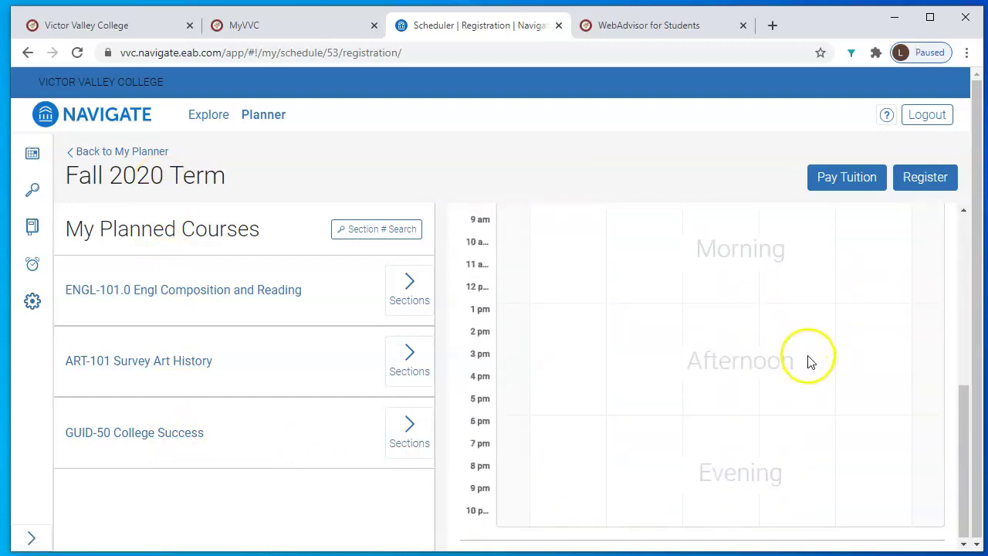
{"action": "scroll", "coordinate": [803, 432], "scroll_direction": "up", "scroll_amount": 6}
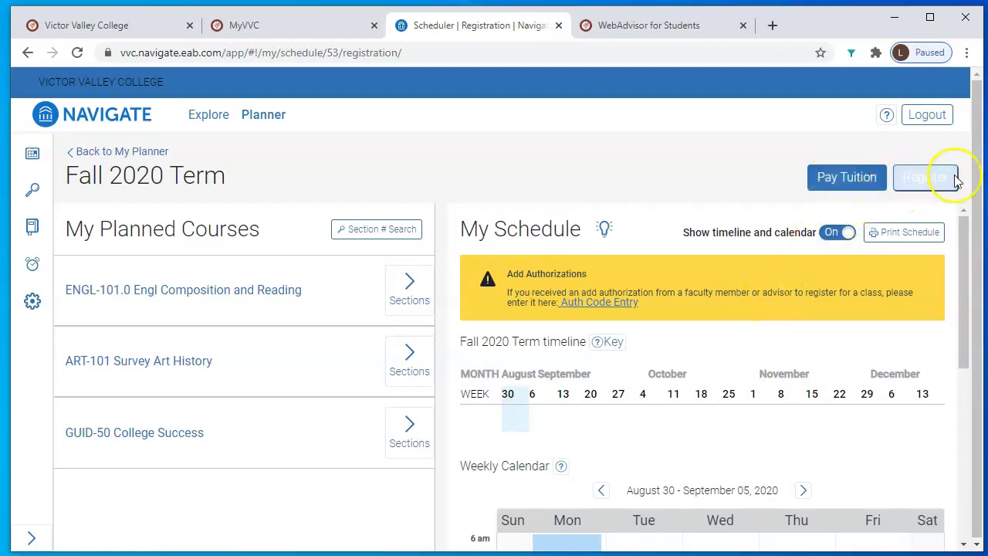
{"action": "left_click", "coordinate": [927, 184]}
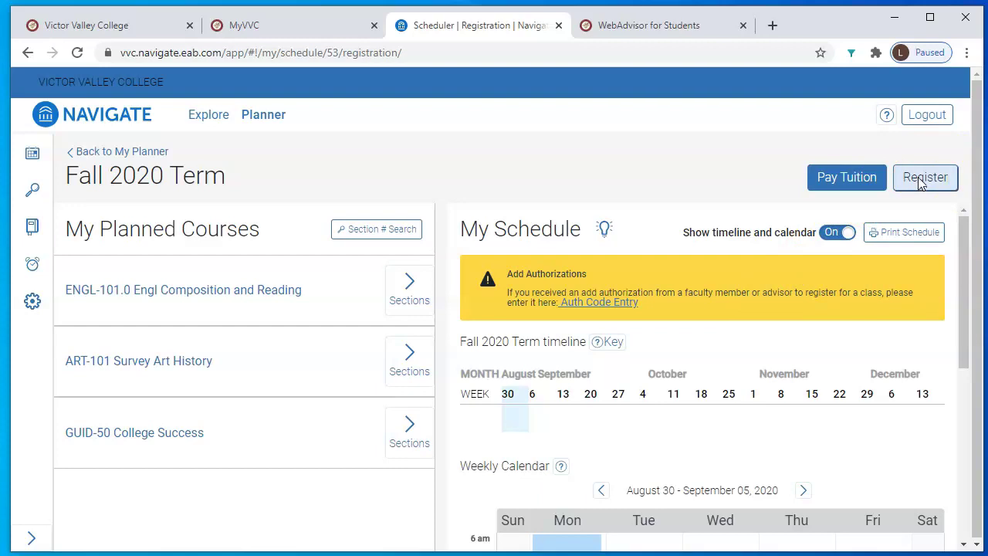
{"action": "left_click", "coordinate": [920, 187]}
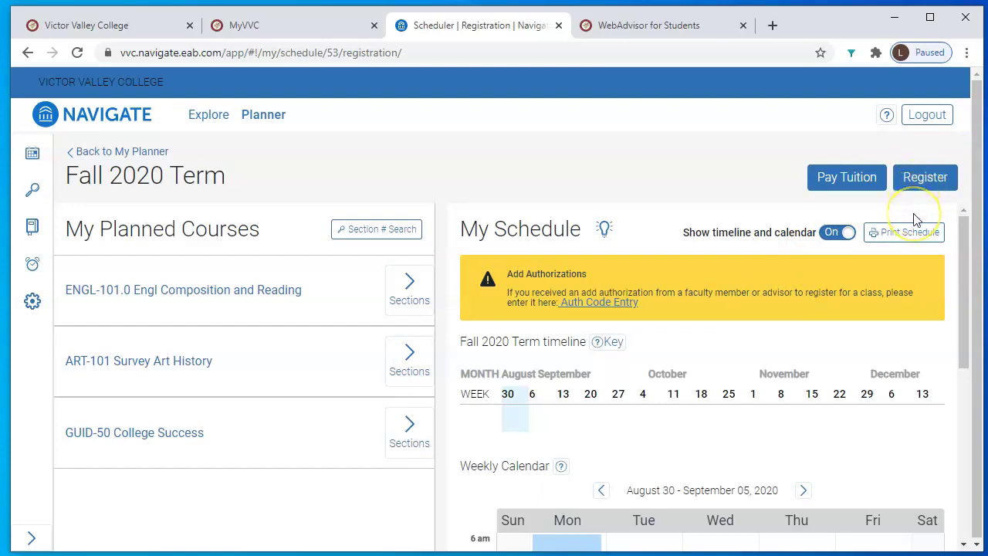
{"action": "left_click", "coordinate": [921, 192]}
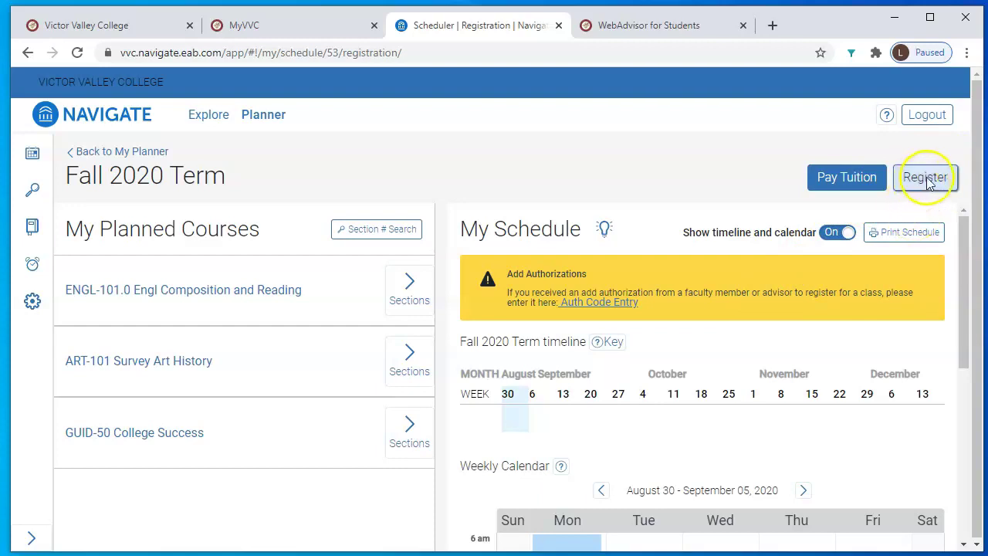
{"action": "left_click", "coordinate": [856, 240]}
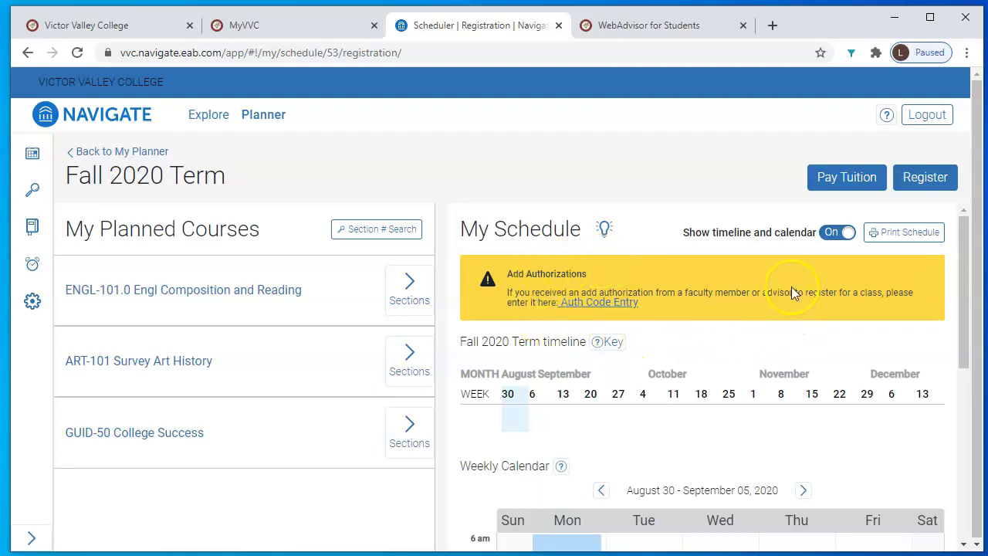
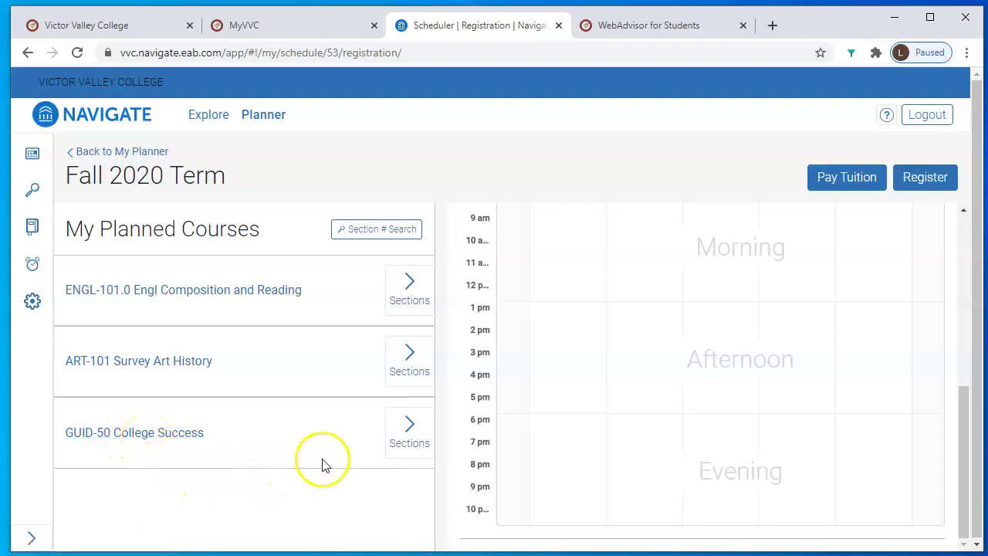
Step: Schedule GUID-50 College Success section 79991, Wednesday 9:00 am to 11:15 am, on the Fall 2020 weekly calendar
{"action": "left_click", "coordinate": [402, 437]}
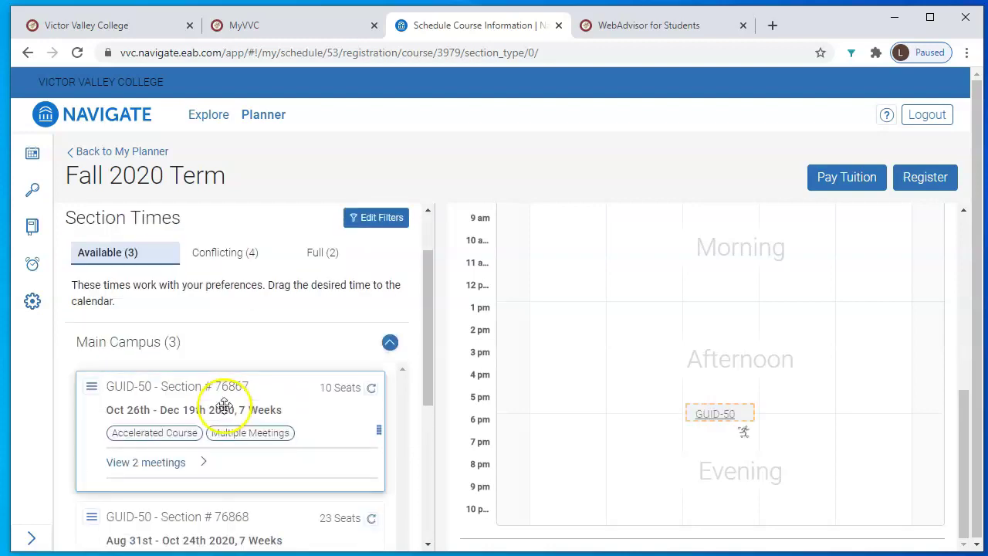
{"action": "scroll", "coordinate": [224, 407], "scroll_direction": "down", "scroll_amount": 2}
{"action": "scroll", "coordinate": [256, 458], "scroll_direction": "down", "scroll_amount": 3}
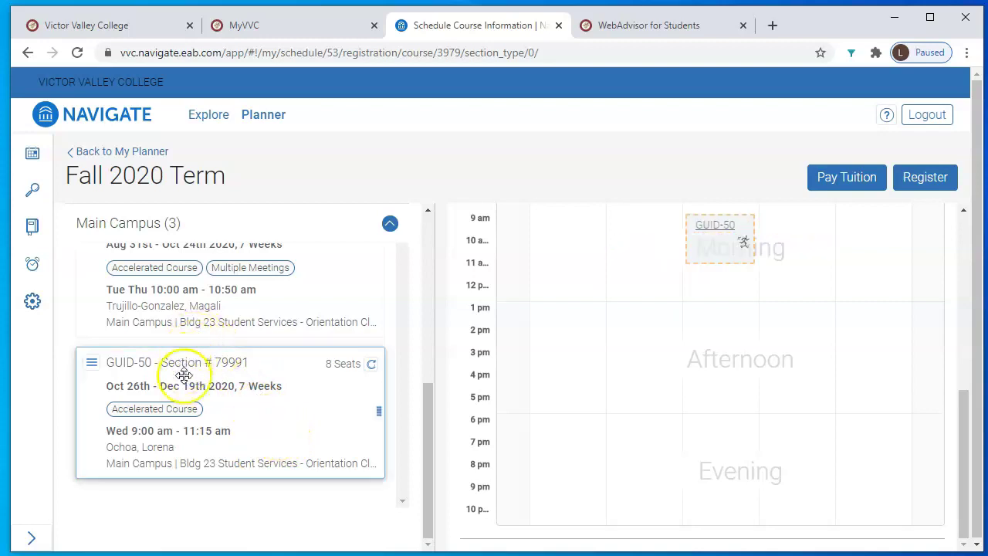
{"action": "left_click_drag", "start_coordinate": [119, 363], "coordinate": [640, 342]}
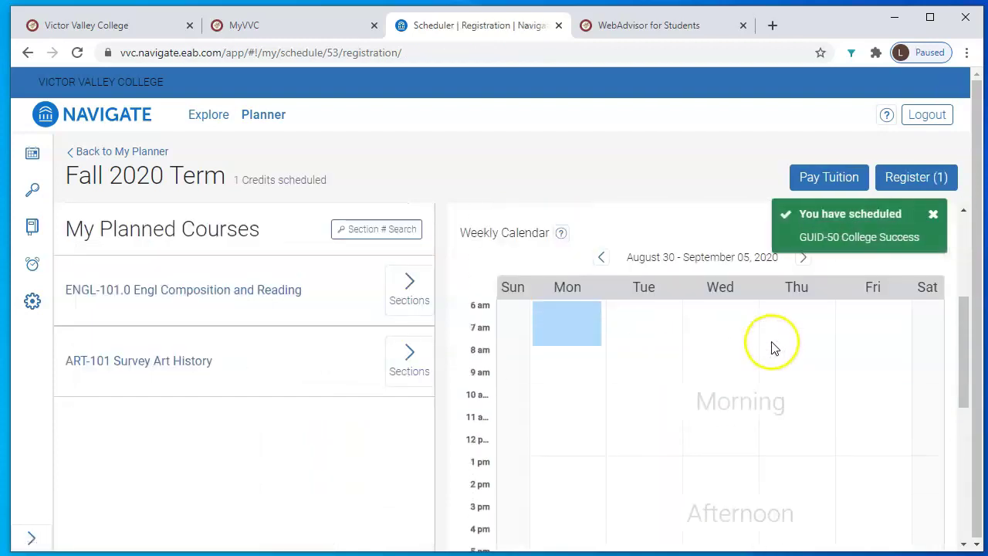
Step: Examine GUID-50's dates and section details on the term timeline, comparing the weekly calendar for the weeks of November 1 and September 6
{"action": "scroll", "coordinate": [750, 440], "scroll_direction": "up", "scroll_amount": 2}
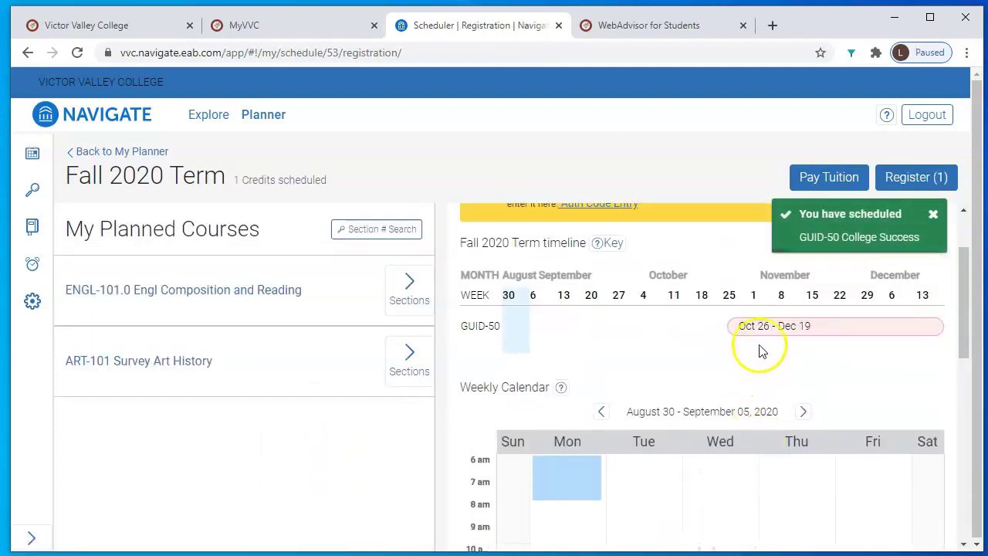
{"action": "left_click", "coordinate": [755, 332]}
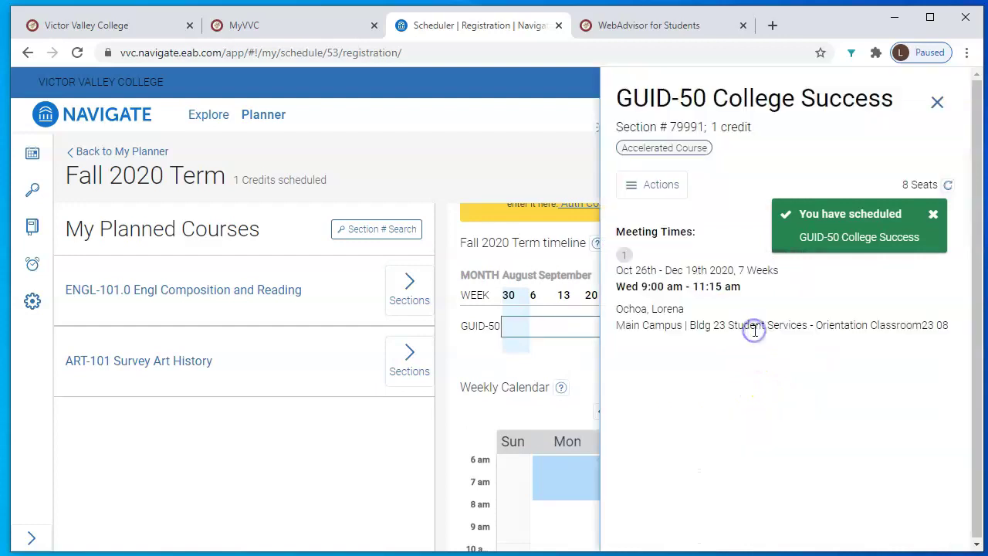
{"action": "left_click", "coordinate": [934, 102]}
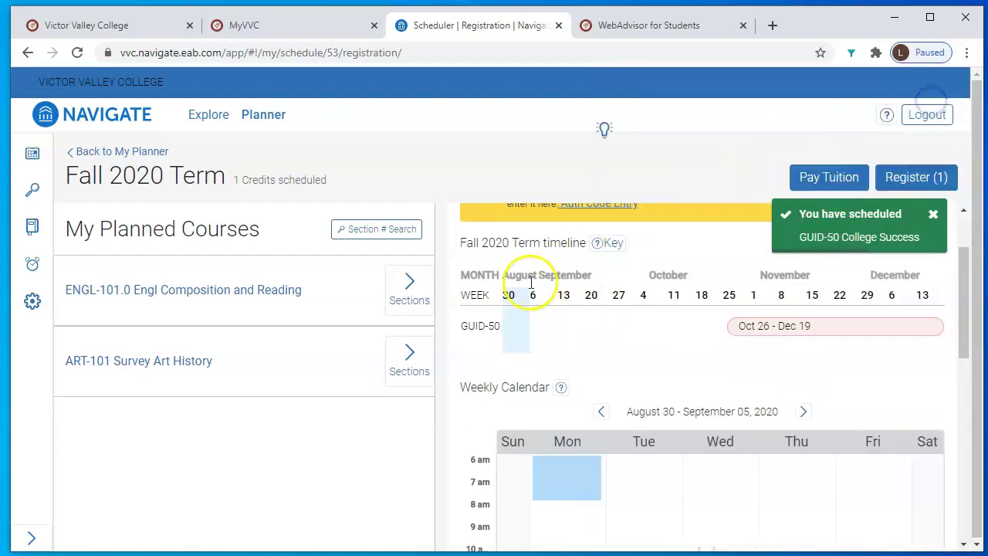
{"action": "left_click", "coordinate": [753, 295]}
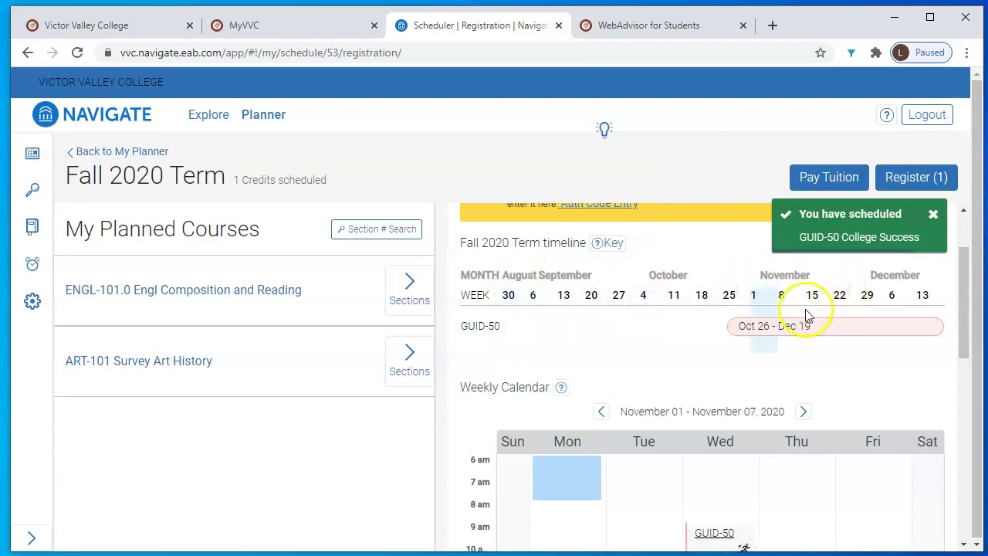
{"action": "scroll", "coordinate": [788, 430], "scroll_direction": "down", "scroll_amount": 2}
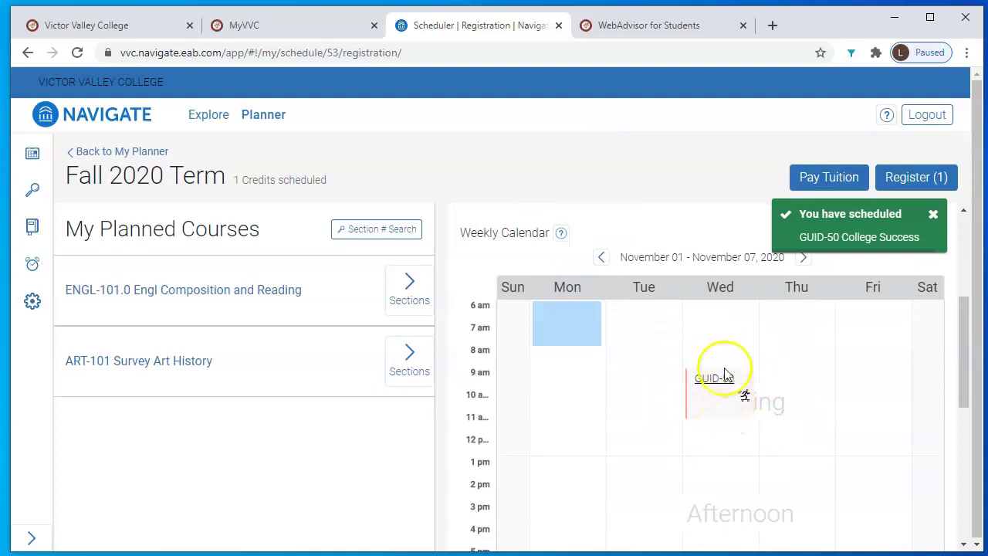
{"action": "scroll", "coordinate": [722, 375], "scroll_direction": "up", "scroll_amount": 2}
{"action": "left_click", "coordinate": [541, 298]}
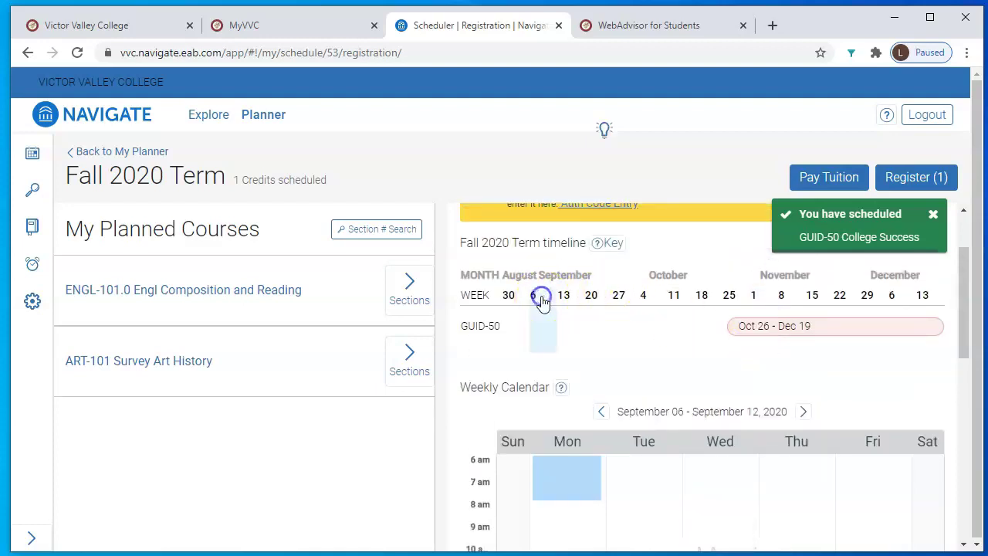
{"action": "scroll", "coordinate": [772, 456], "scroll_direction": "down", "scroll_amount": 3}
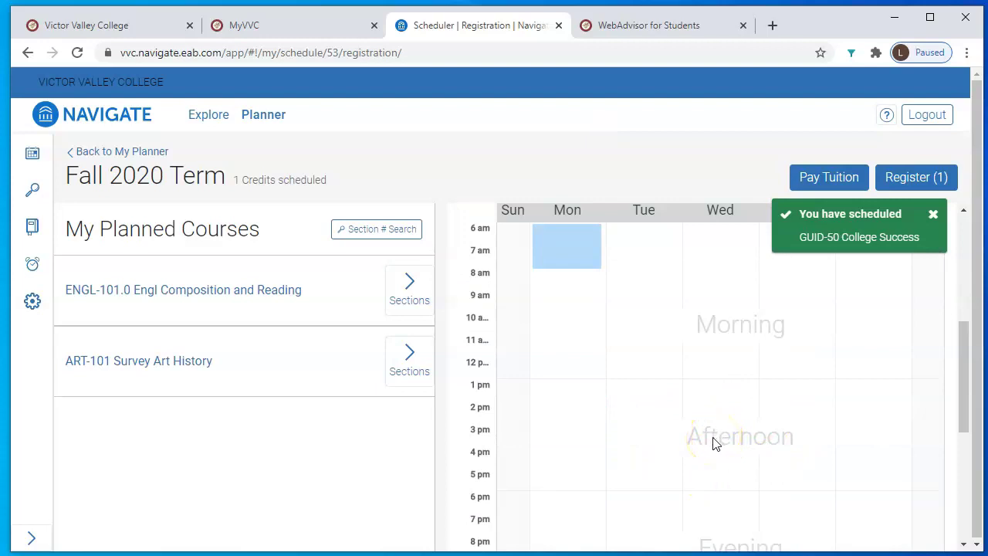
{"action": "scroll", "coordinate": [718, 432], "scroll_direction": "up", "scroll_amount": 2}
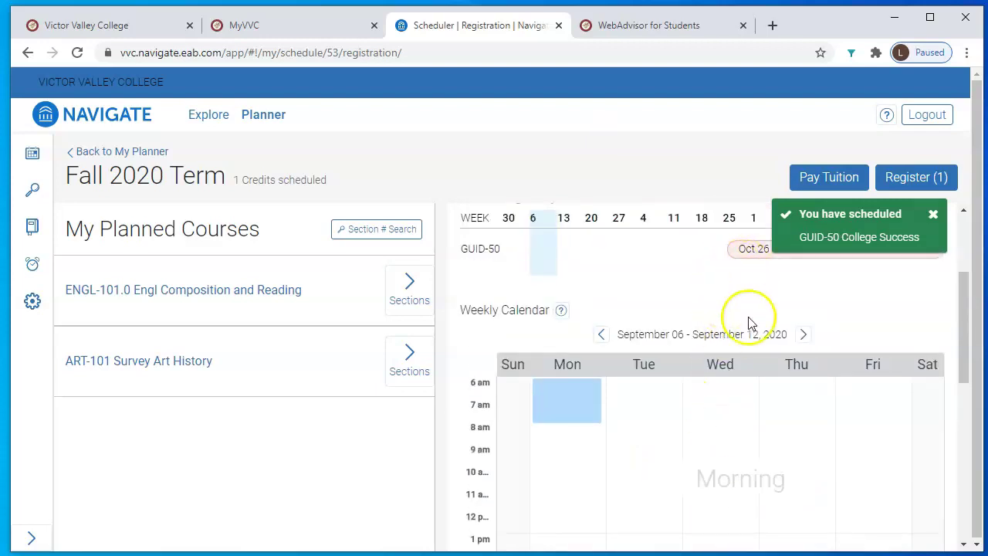
Step: Register for the scheduled GUID-50 College Success section 79991 and acknowledge the transaction summary
{"action": "scroll", "coordinate": [773, 409], "scroll_direction": "down", "scroll_amount": 6}
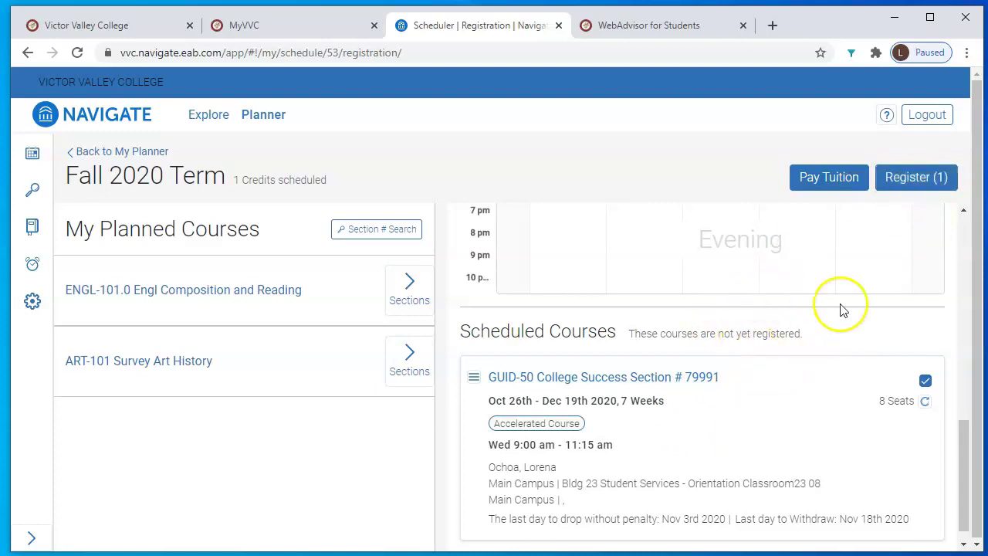
{"action": "left_click", "coordinate": [923, 179]}
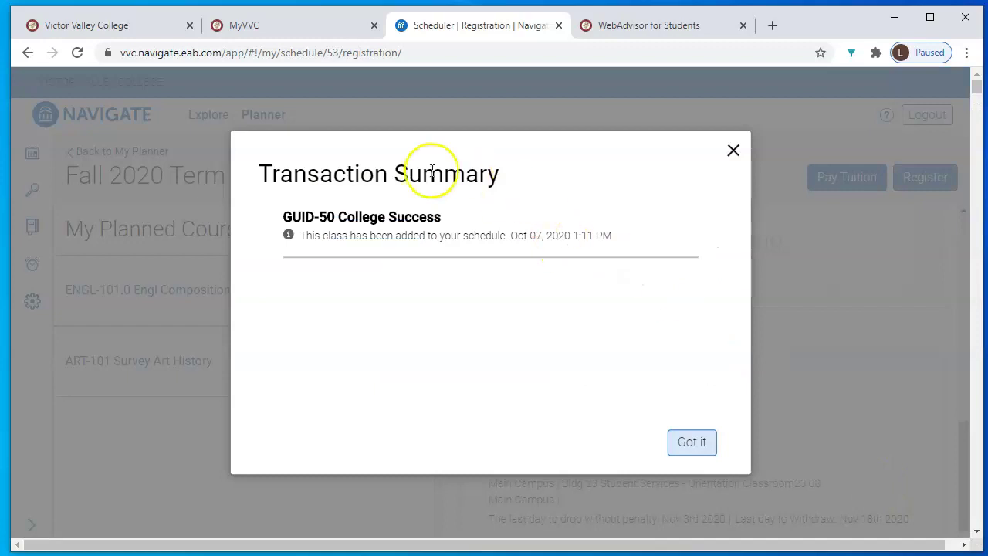
{"action": "left_click", "coordinate": [692, 442]}
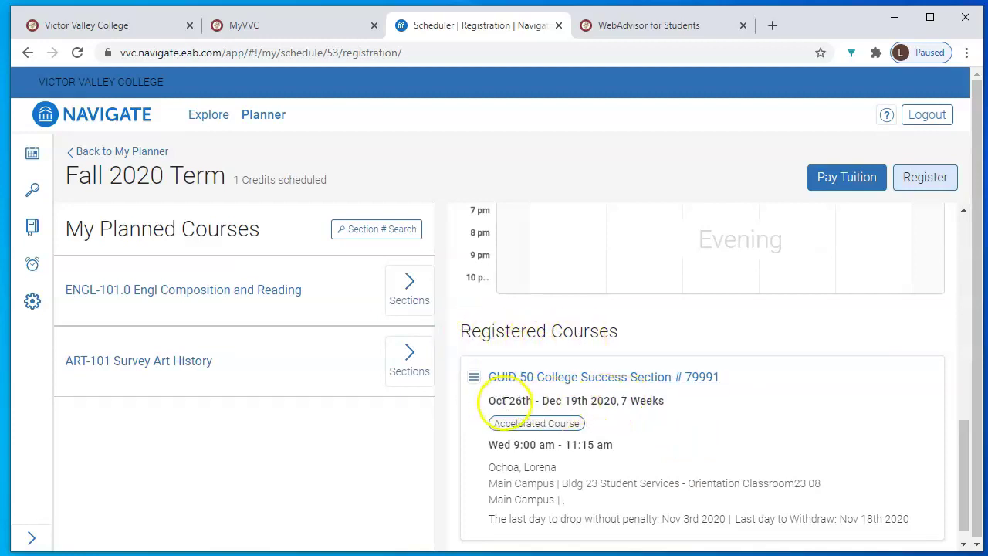
Step: Open the section times for ART-101 Survey Art History and look over the available and full sections
{"action": "scroll", "coordinate": [780, 417], "scroll_direction": "up", "scroll_amount": 5}
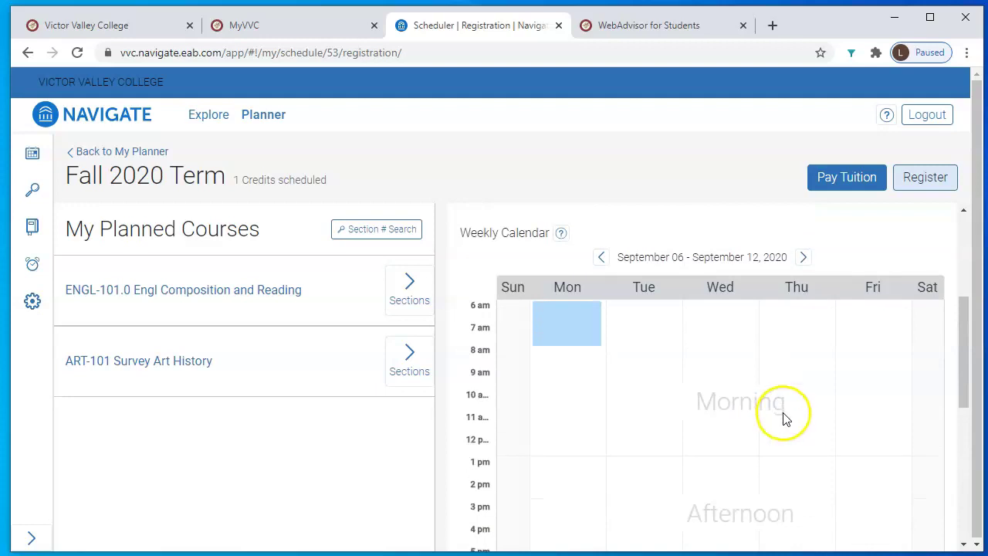
{"action": "scroll", "coordinate": [784, 417], "scroll_direction": "up", "scroll_amount": 1}
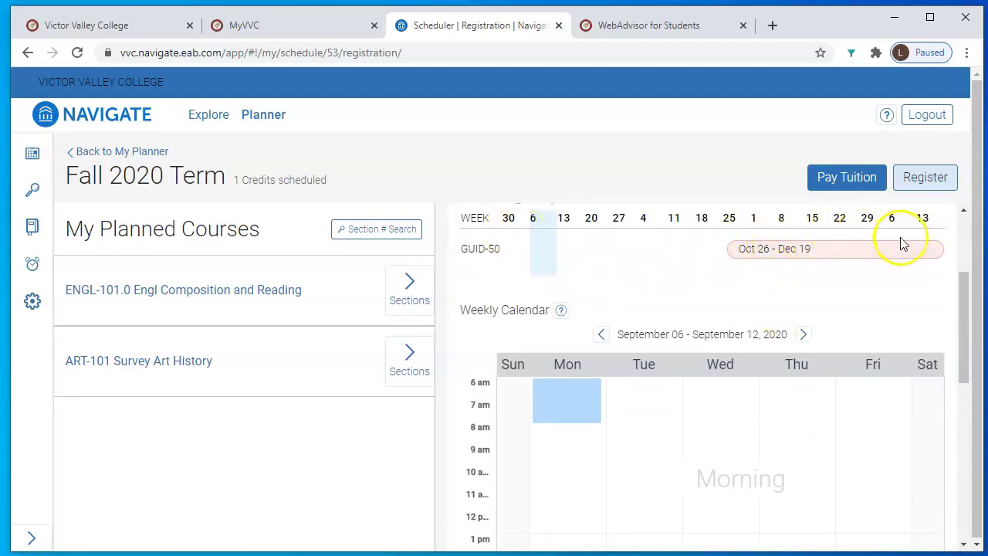
{"action": "scroll", "coordinate": [904, 244], "scroll_direction": "up", "scroll_amount": 2}
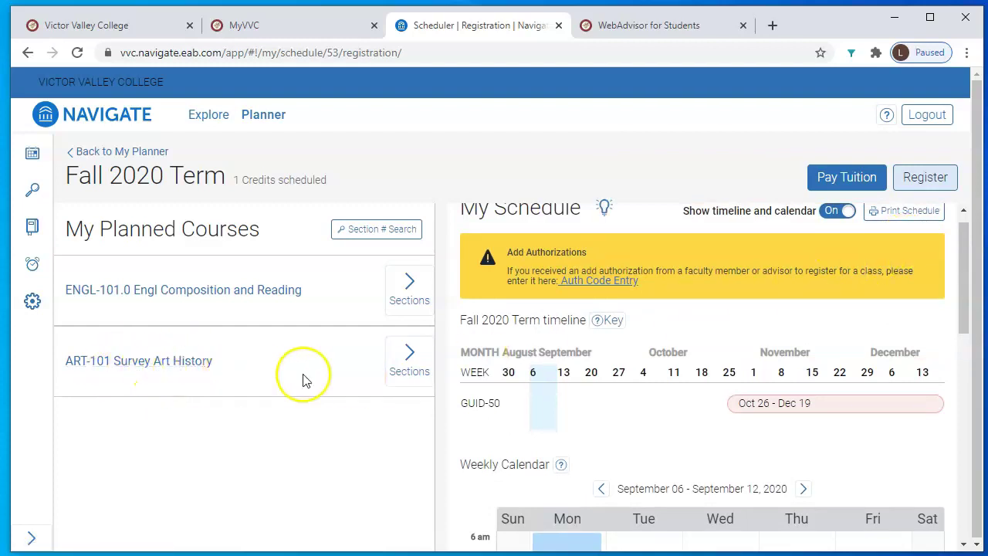
{"action": "left_click", "coordinate": [403, 369]}
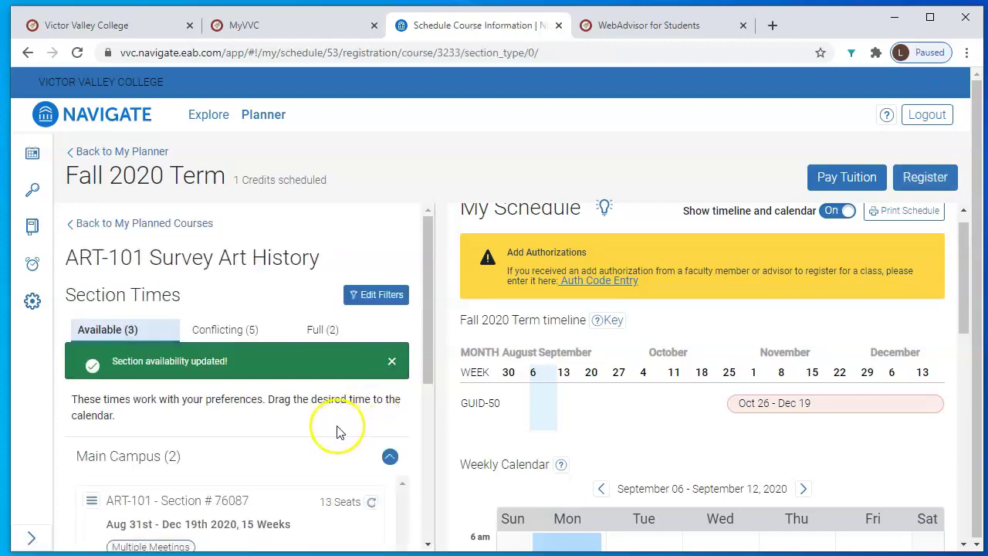
{"action": "scroll", "coordinate": [325, 431], "scroll_direction": "down", "scroll_amount": 1}
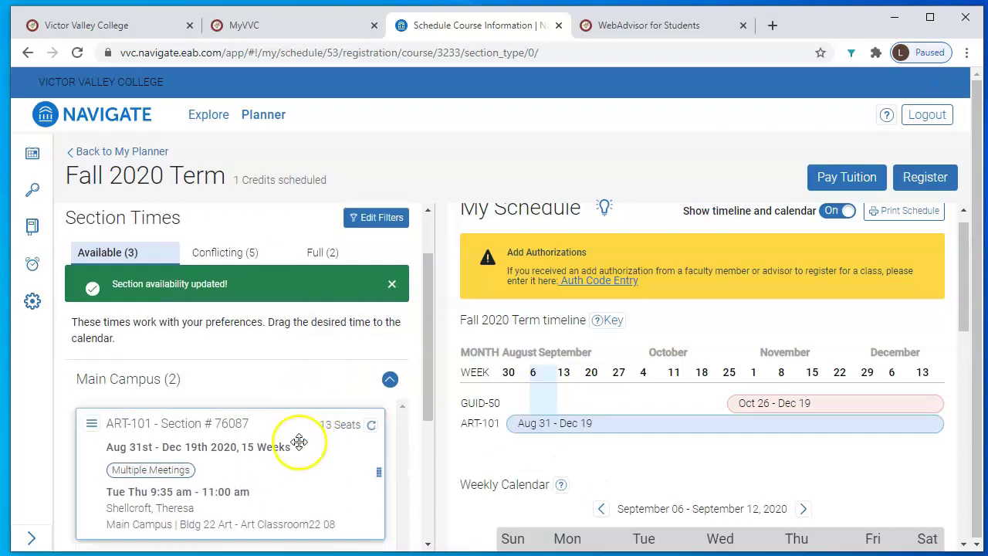
{"action": "left_click", "coordinate": [320, 253]}
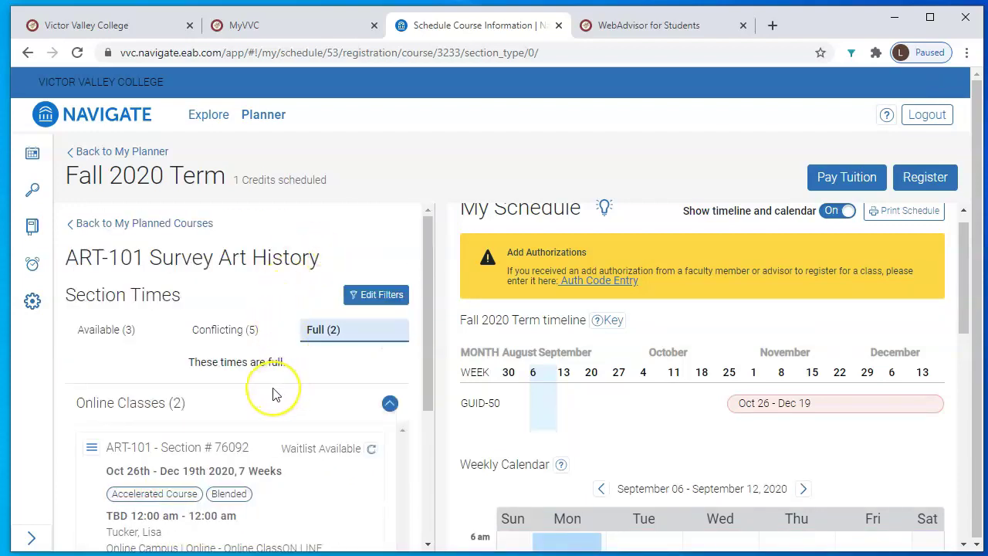
{"action": "scroll", "coordinate": [271, 408], "scroll_direction": "down", "scroll_amount": 1}
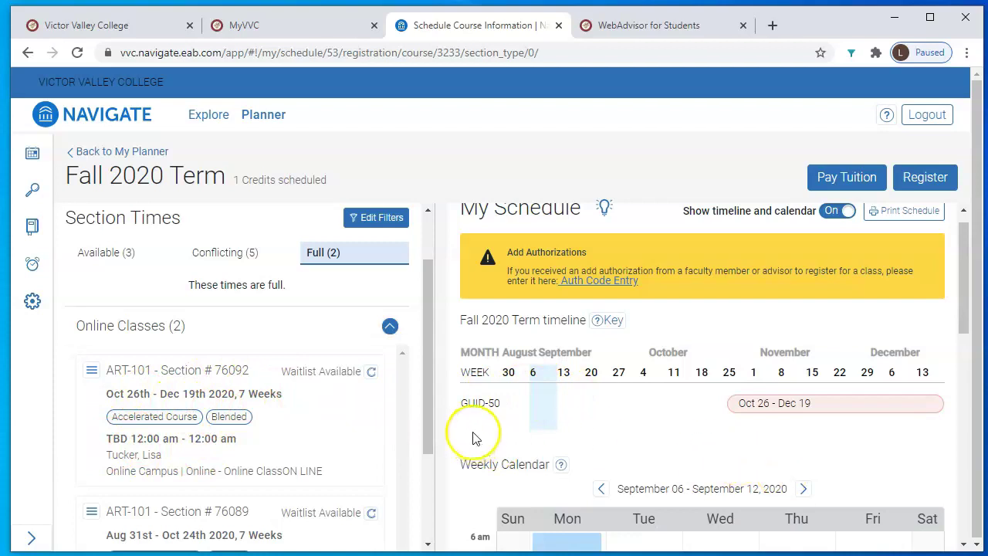
Step: Try to waitlist the full online ART-101 section 76092
{"action": "left_click_drag", "start_coordinate": [164, 378], "coordinate": [139, 367]}
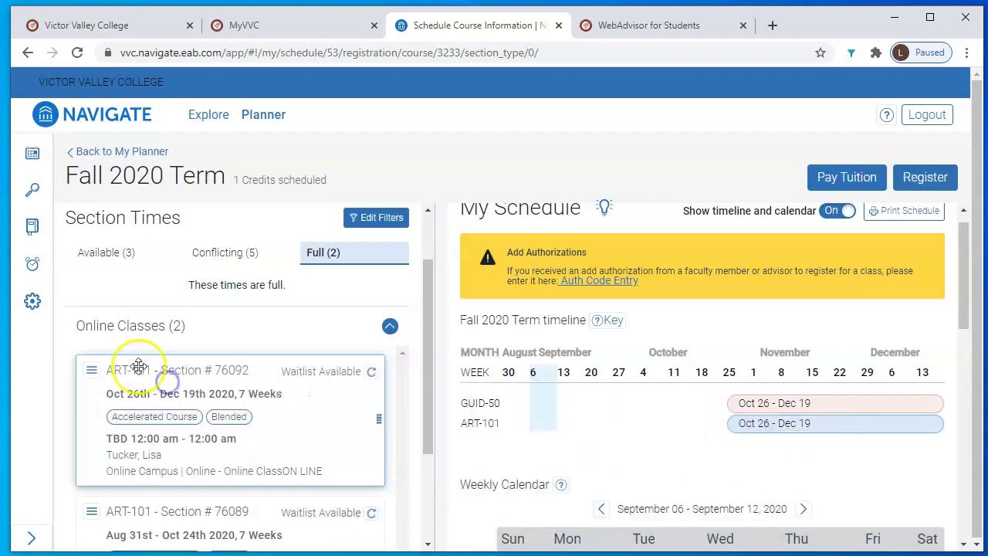
{"action": "left_click", "coordinate": [91, 374]}
{"action": "left_click", "coordinate": [108, 422]}
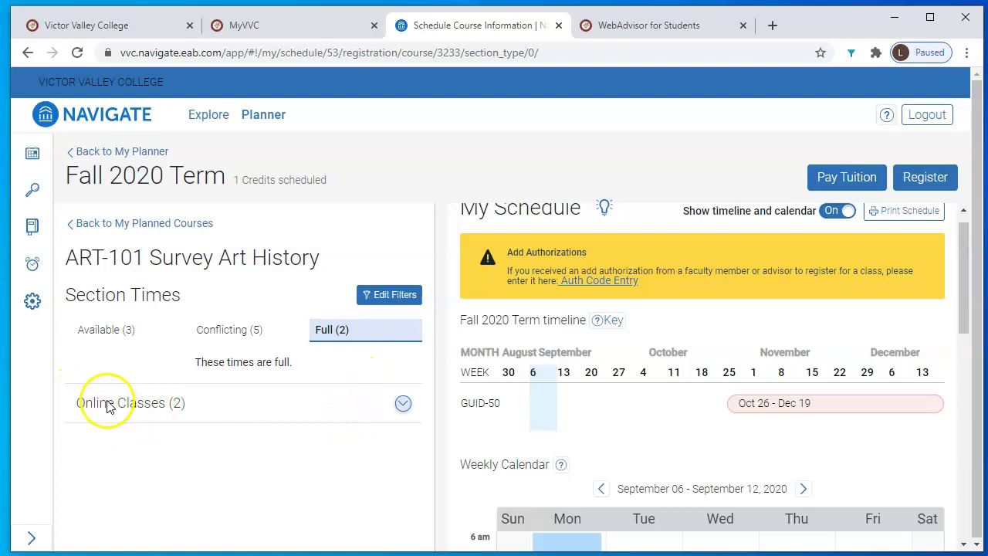
Step: Review the available ART-101 sections on the Main Campus and in Online Classes
{"action": "left_click", "coordinate": [122, 329]}
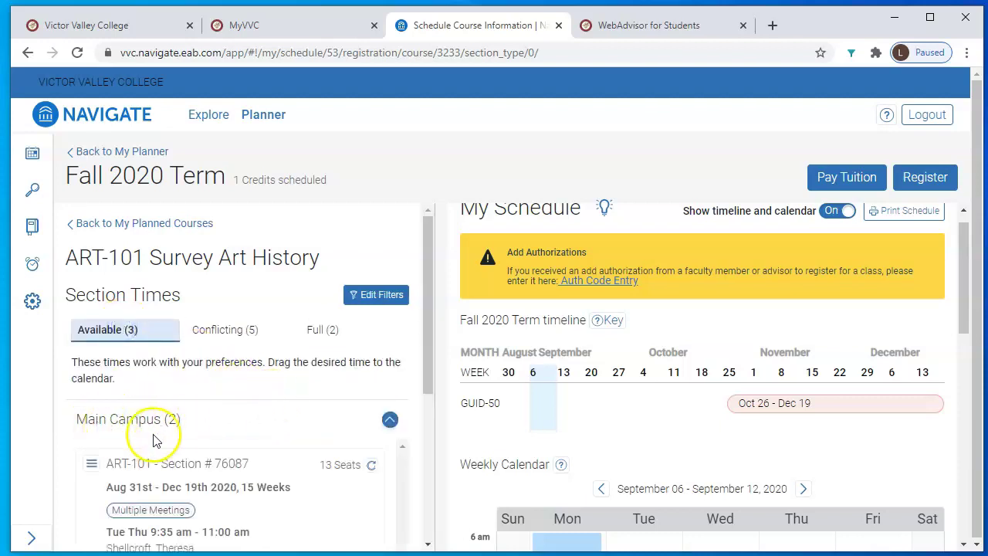
{"action": "scroll", "coordinate": [342, 411], "scroll_direction": "down", "scroll_amount": 3}
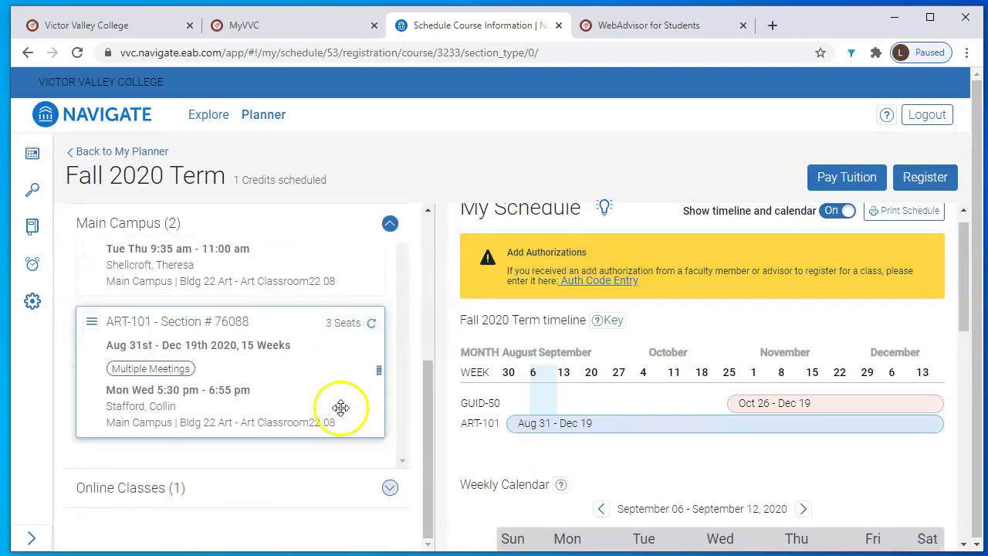
{"action": "left_click", "coordinate": [390, 487]}
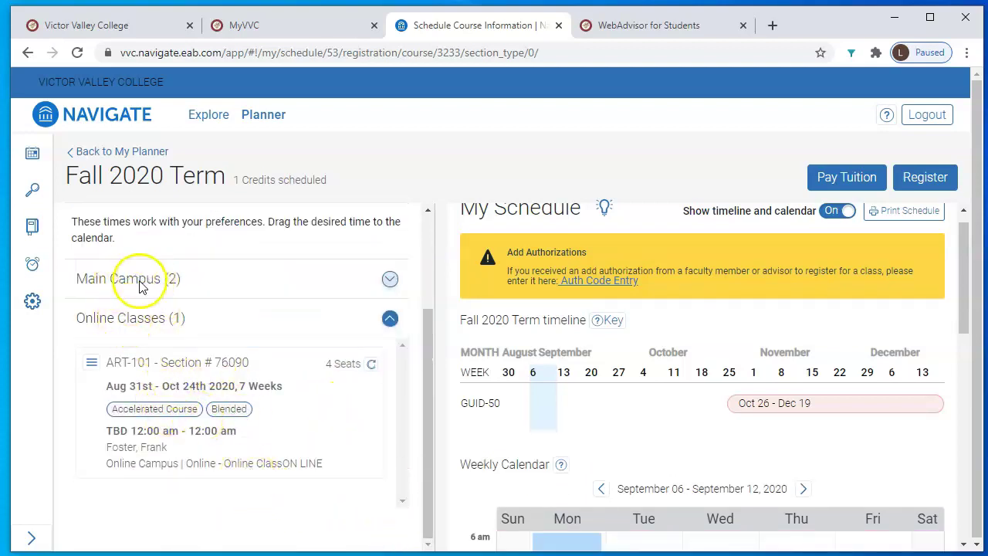
{"action": "scroll", "coordinate": [154, 286], "scroll_direction": "up", "scroll_amount": 3}
Step: Join the waitlist for the full online ART-101 section 76092 and acknowledge the transaction summary
{"action": "left_click", "coordinate": [321, 332]}
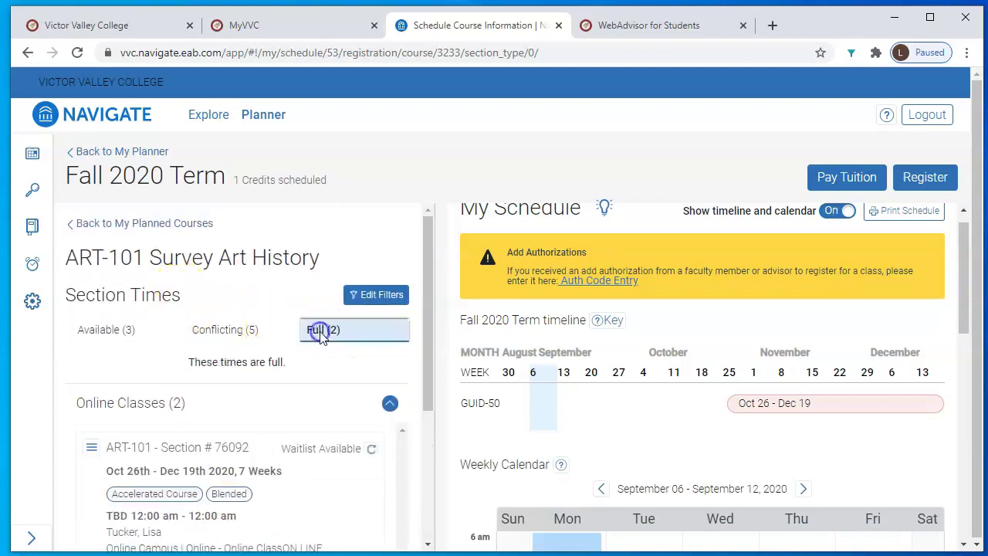
{"action": "left_click", "coordinate": [90, 452]}
{"action": "left_click", "coordinate": [120, 496]}
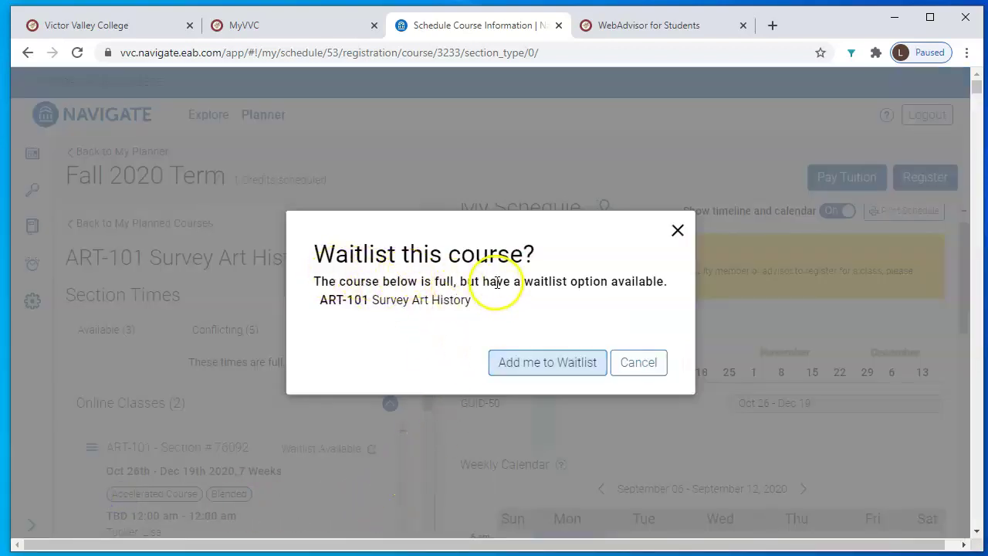
{"action": "left_click", "coordinate": [553, 367]}
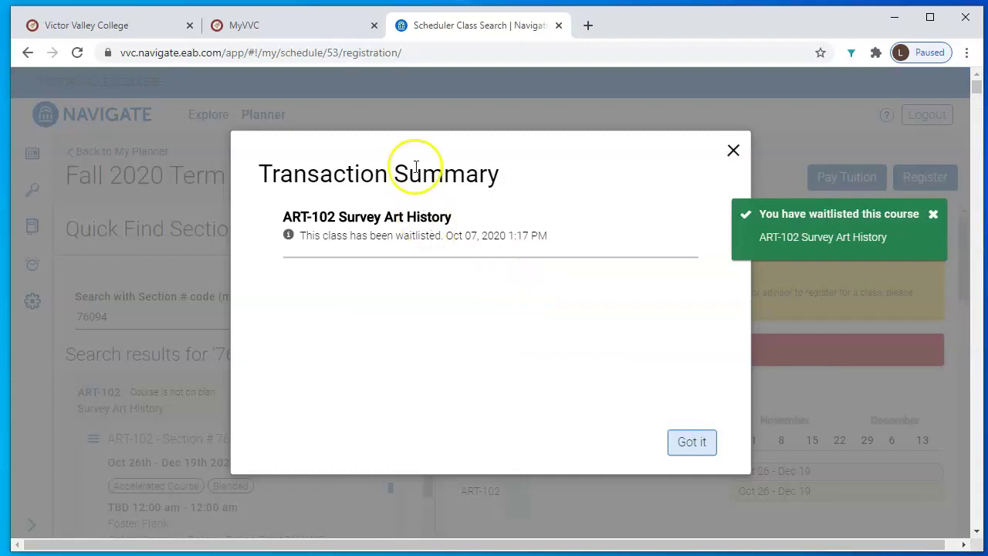
{"action": "left_click", "coordinate": [691, 445]}
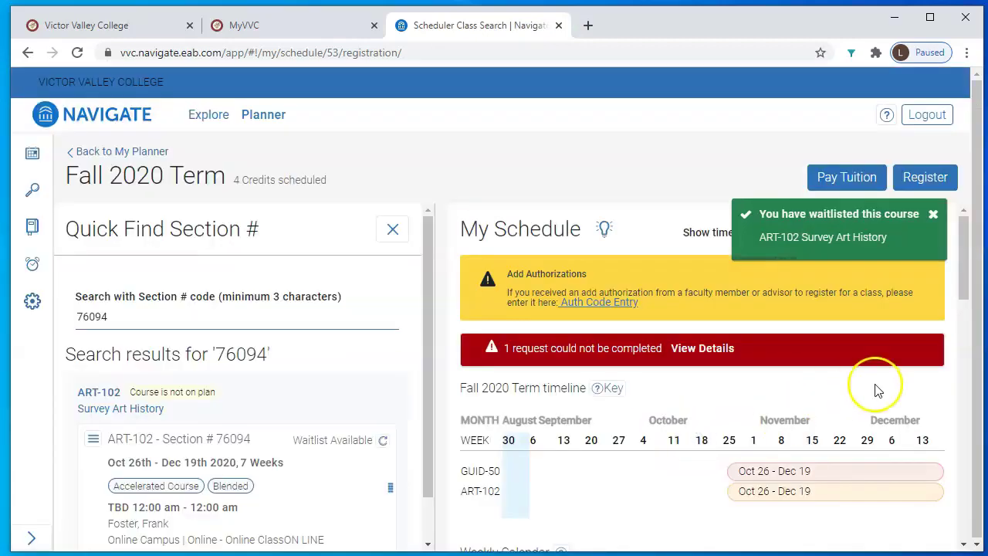
Step: Review the waitlisted and registered courses listed below the Fall 2020 weekly calendar
{"action": "scroll", "coordinate": [880, 390], "scroll_direction": "down", "scroll_amount": 5}
{"action": "scroll", "coordinate": [886, 395], "scroll_direction": "down", "scroll_amount": 8}
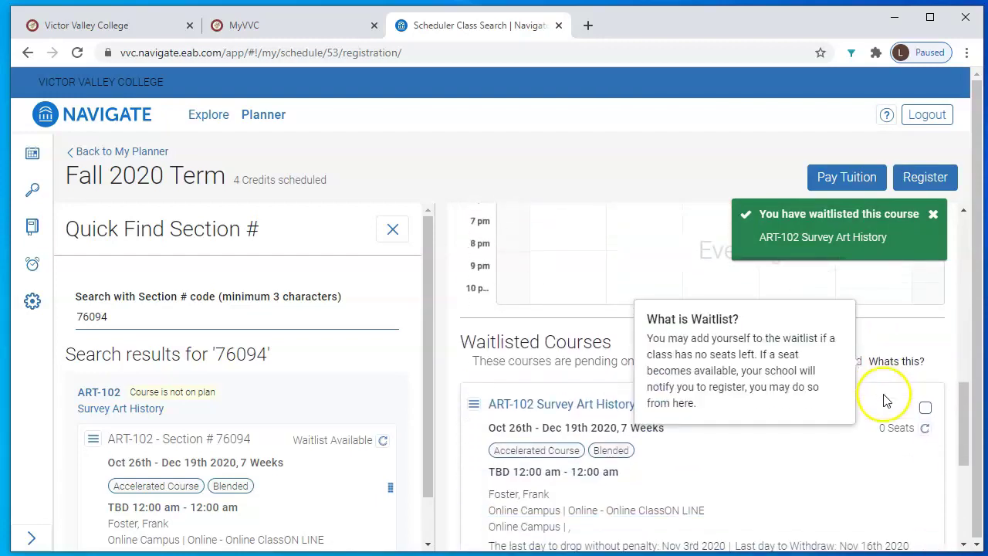
{"action": "scroll", "coordinate": [884, 394], "scroll_direction": "down", "scroll_amount": 1}
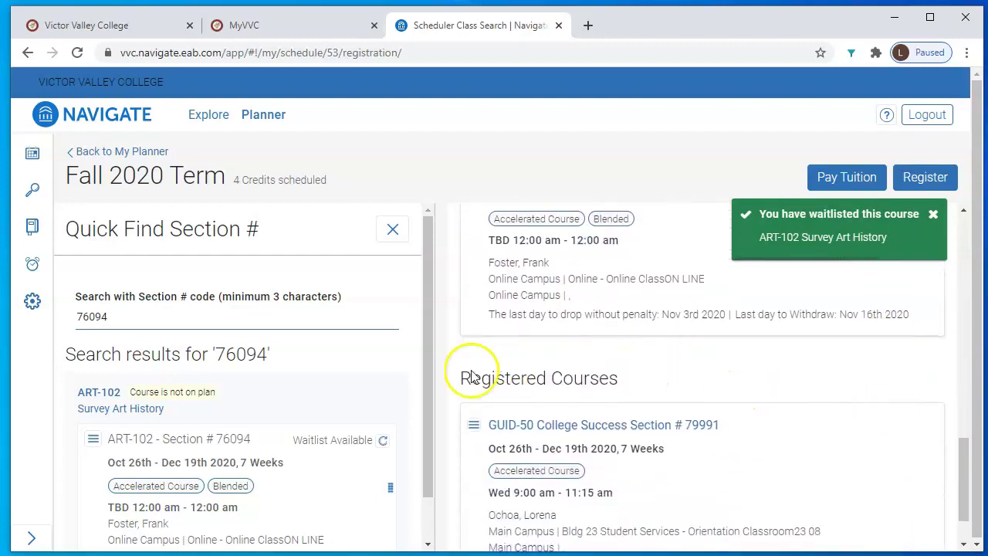
{"action": "scroll", "coordinate": [718, 403], "scroll_direction": "up", "scroll_amount": 1}
{"action": "scroll", "coordinate": [747, 407], "scroll_direction": "up", "scroll_amount": 2}
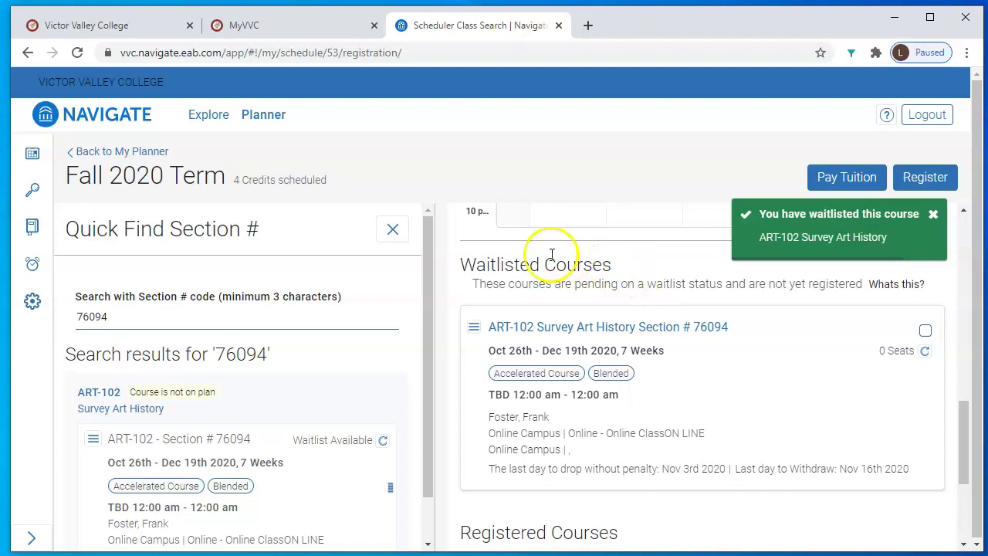